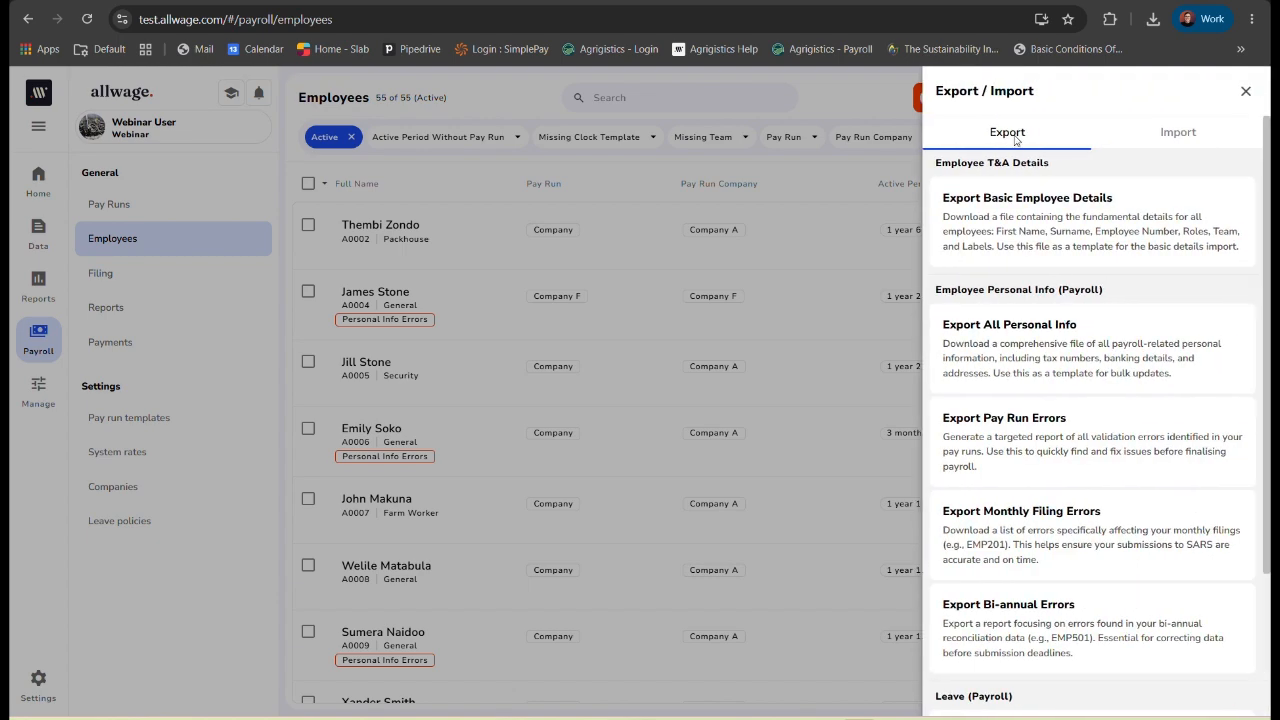
Step: Export all leave balances and save the workbook as "Employee Leave Take On Balance Template (24)" in Downloads
scroll(1000, 400, down, 3)
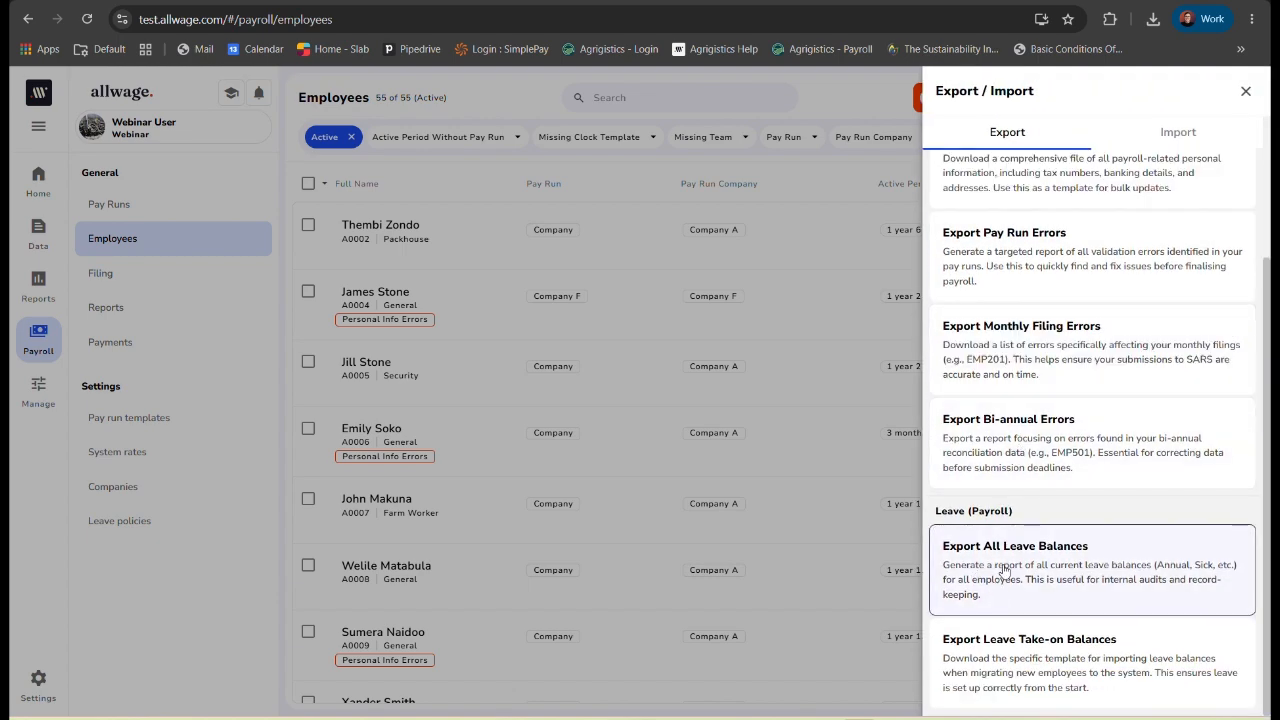
click(1012, 568)
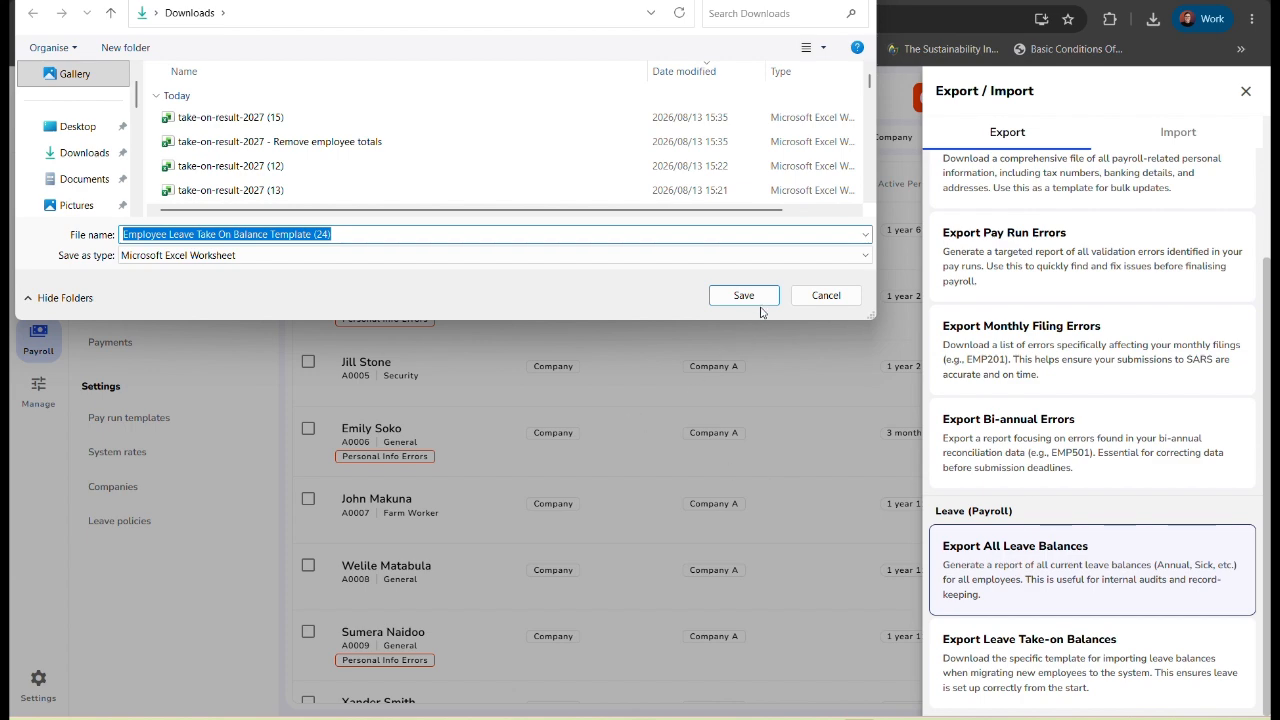
click(744, 295)
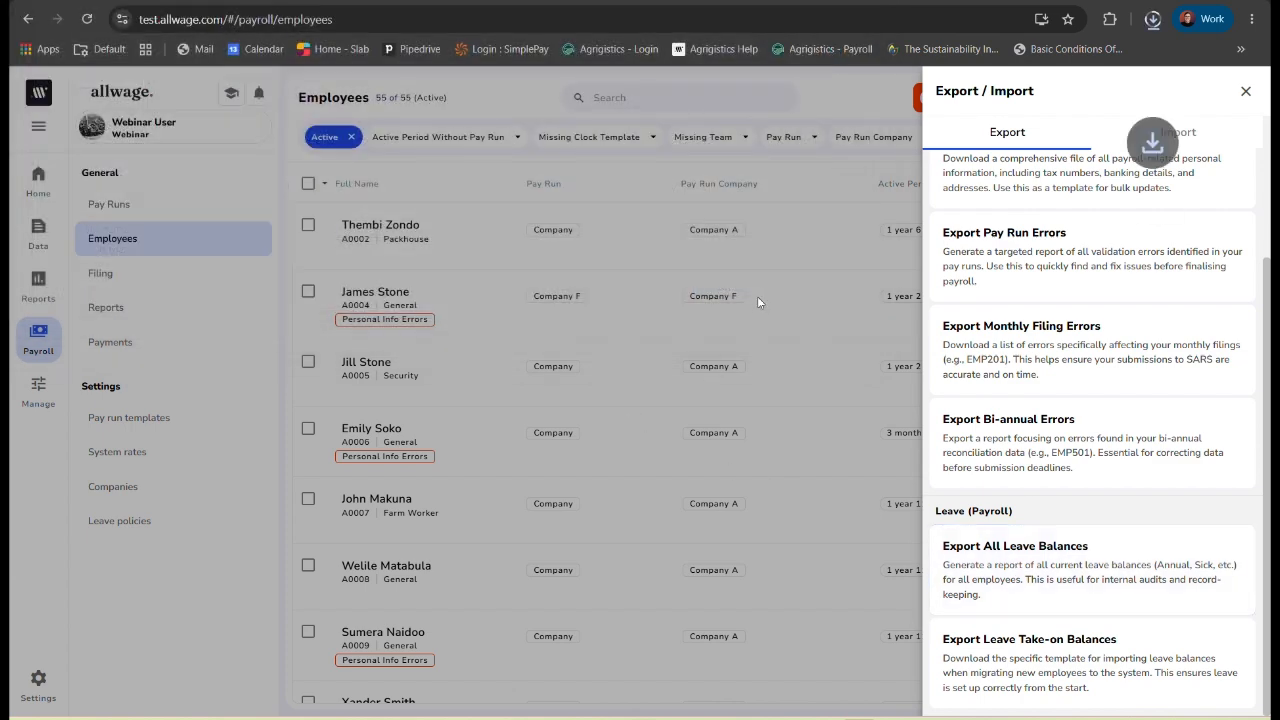
Step: Open the downloaded leave take-on balance workbook in Excel and enable editing
click(1152, 19)
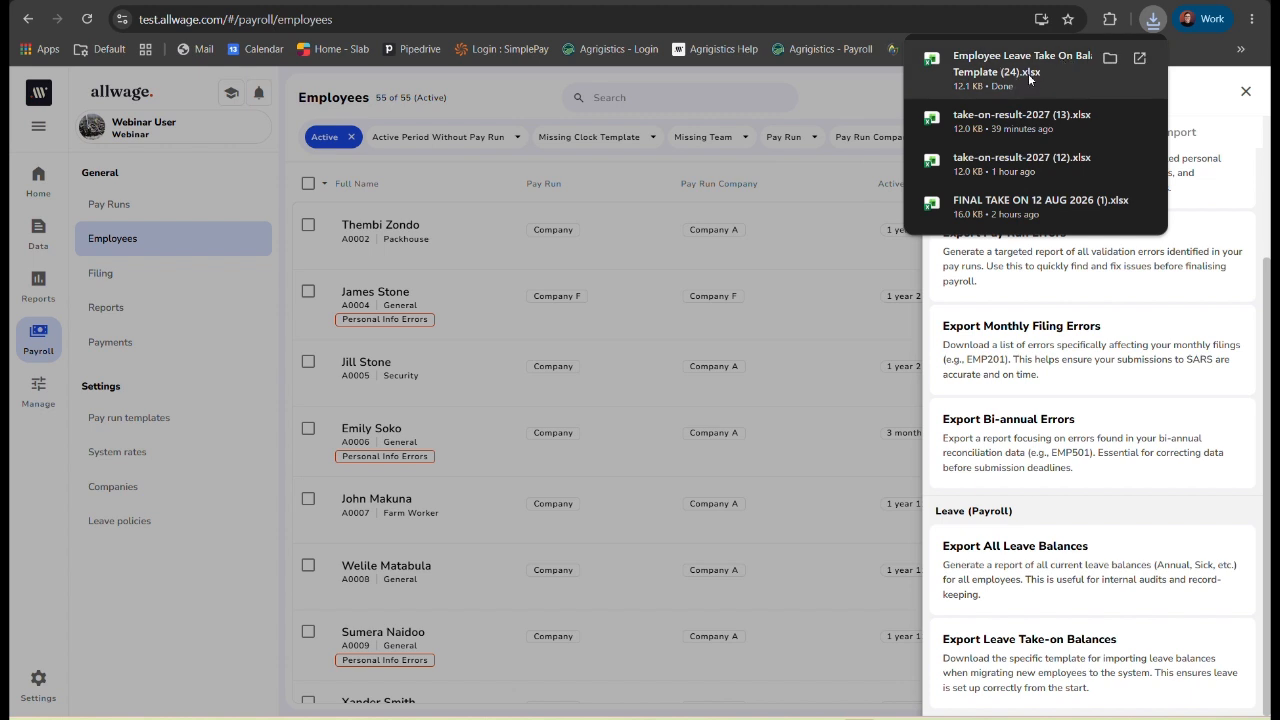
click(656, 34)
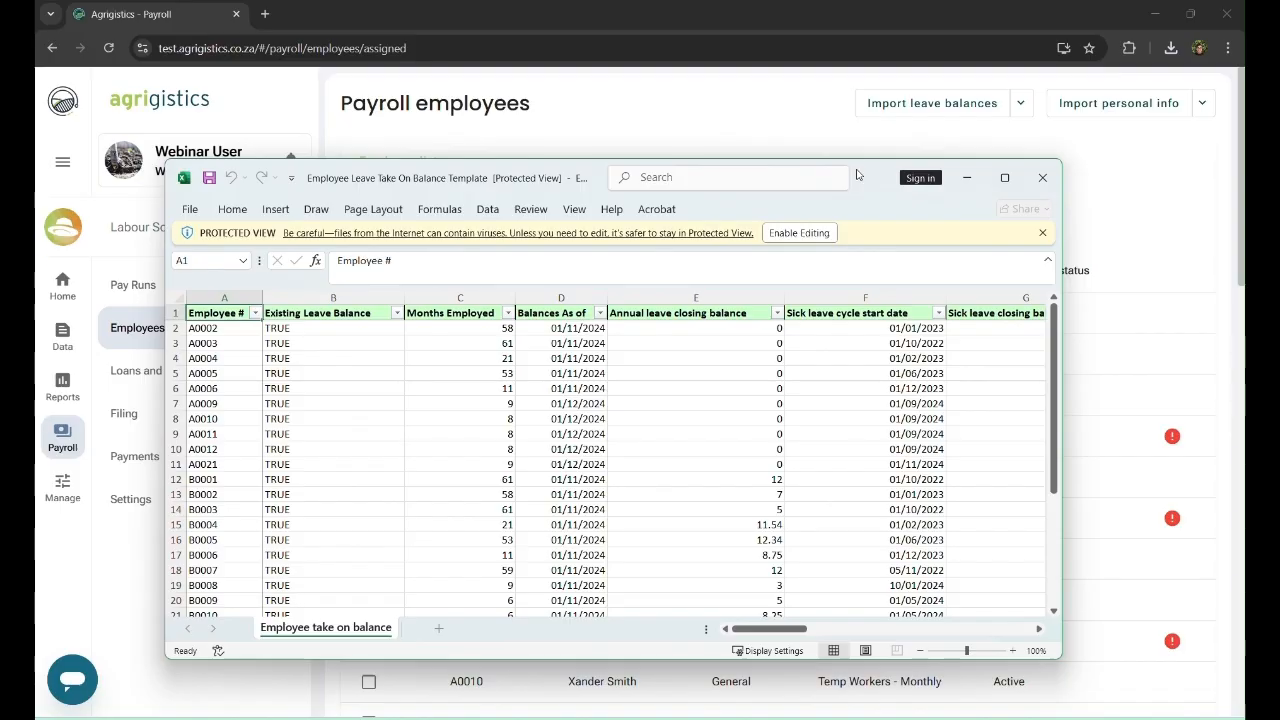
click(799, 233)
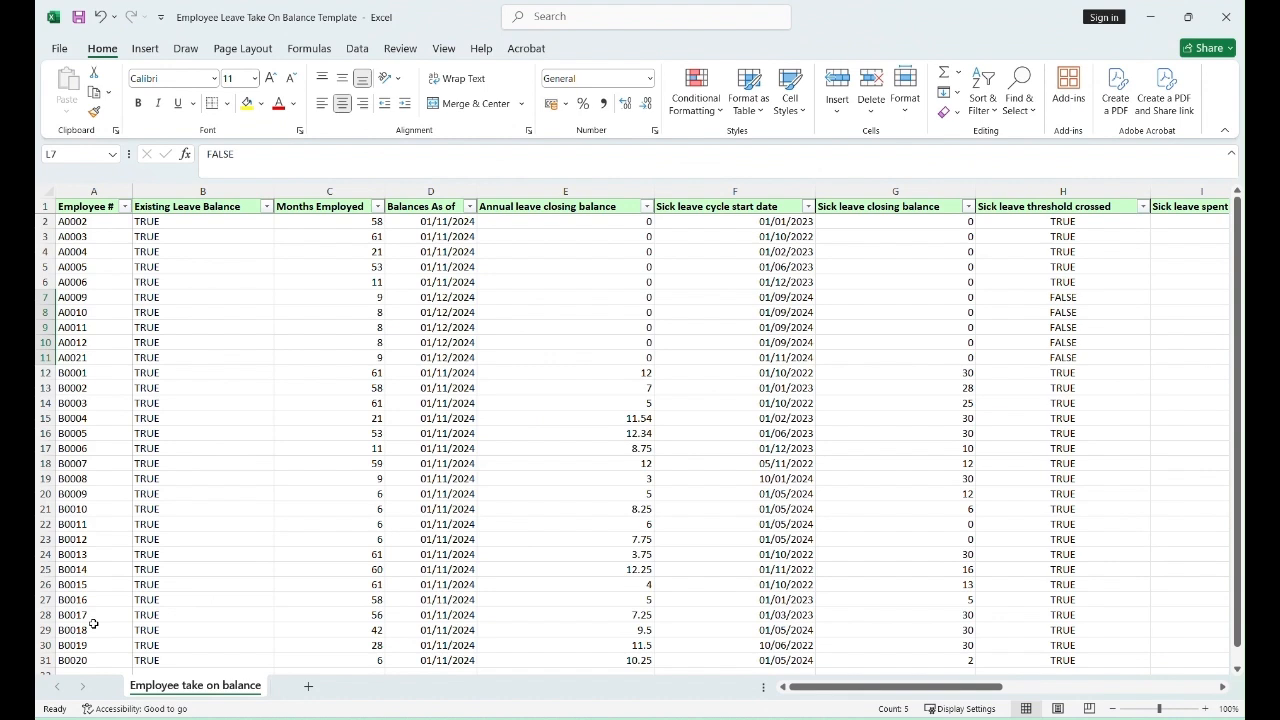
Step: Set the annual leave closing balance to 10 in cell E2 and 2 in cell E3
click(567, 221)
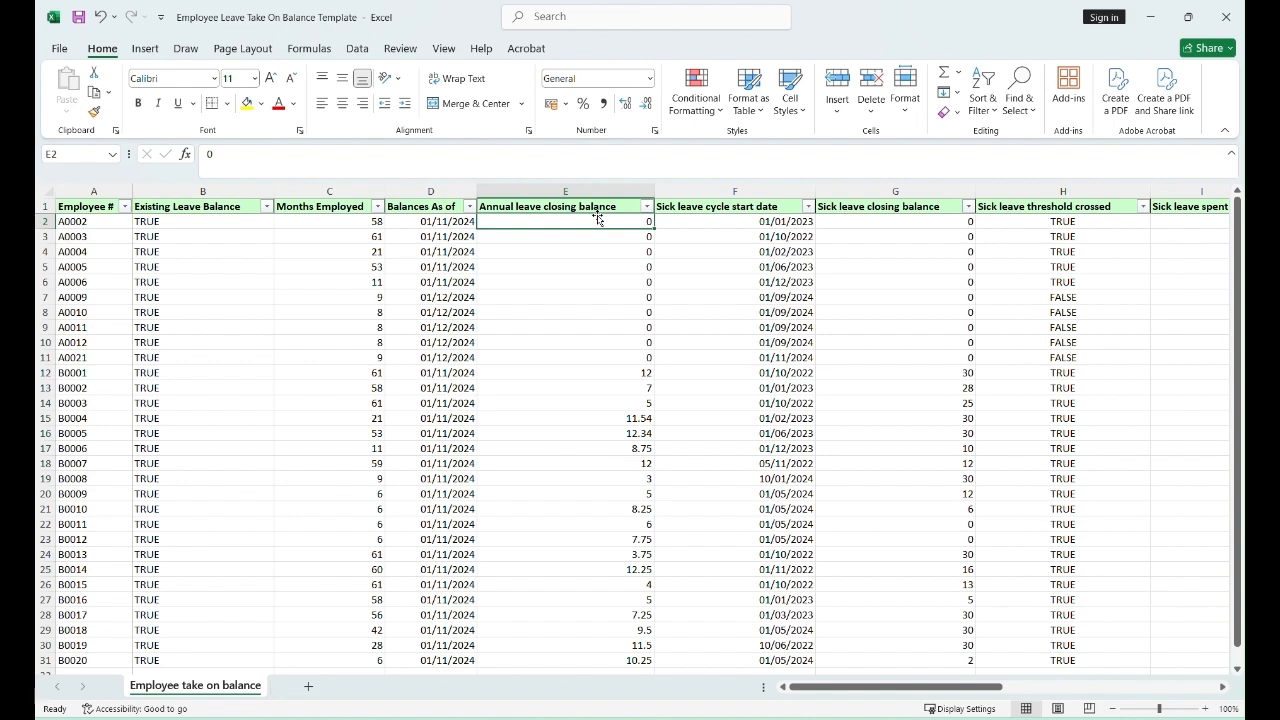
text(10)
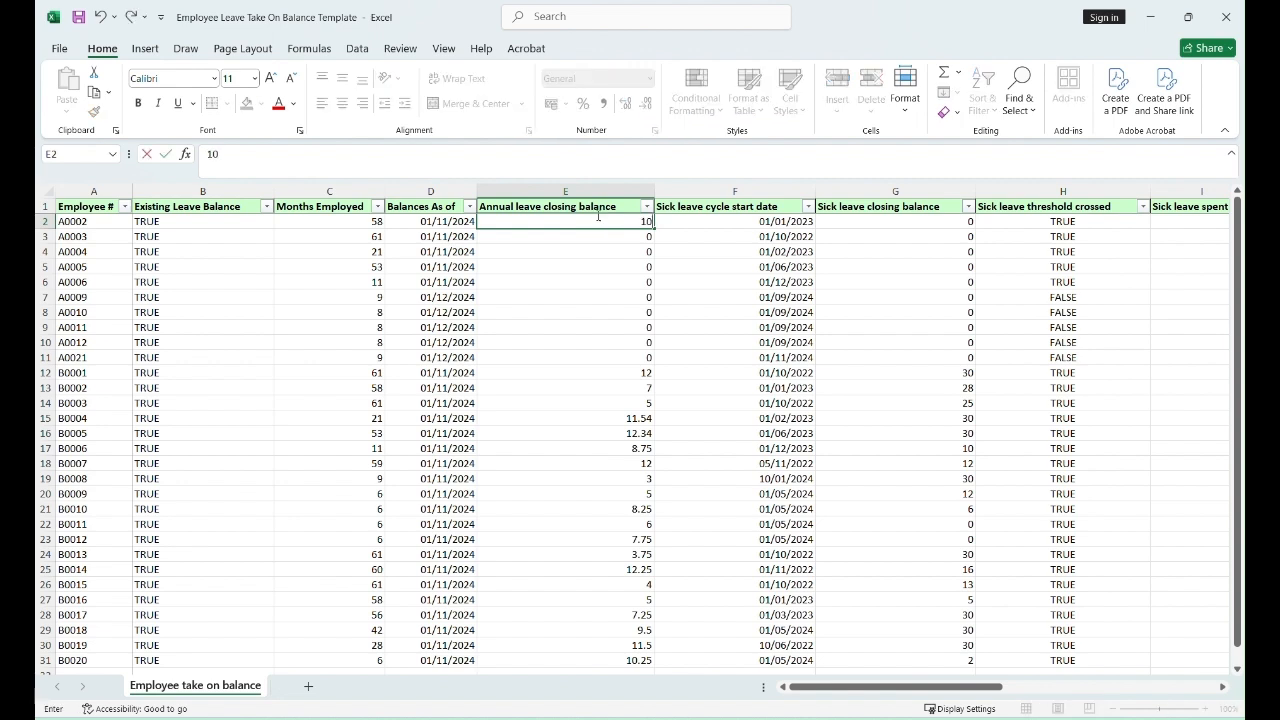
key(Return)
text(2)
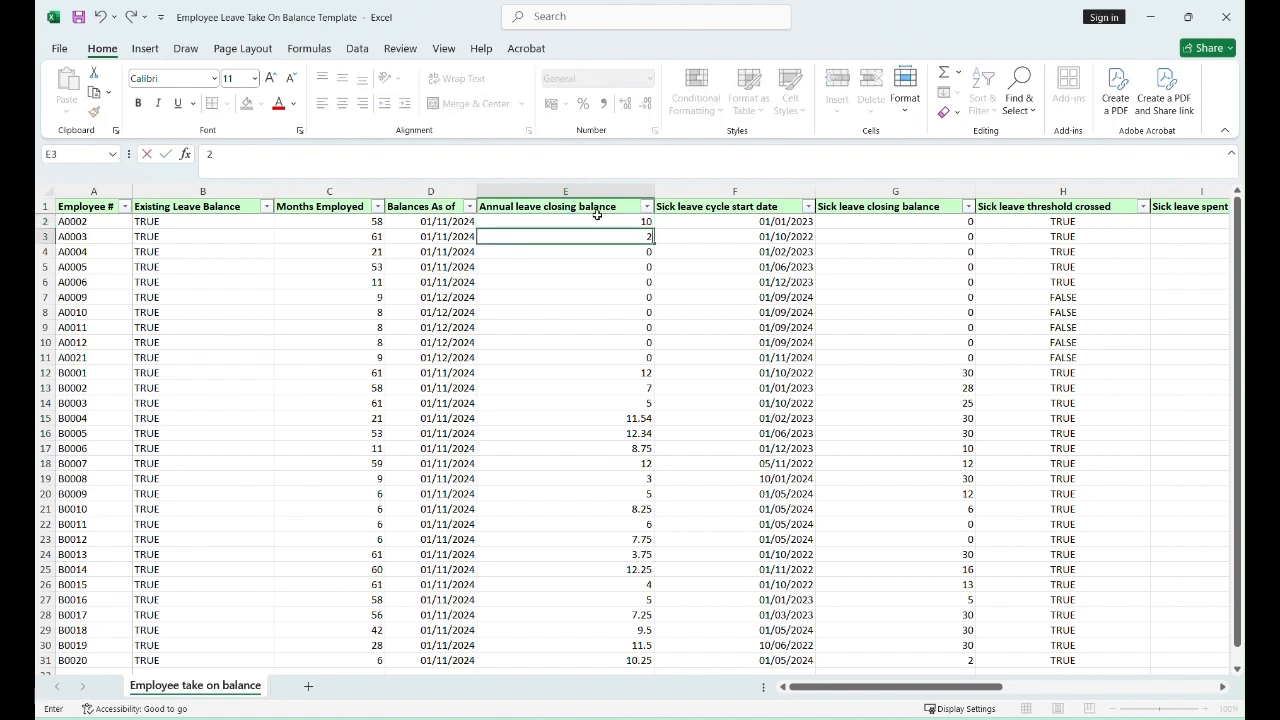
key(Return)
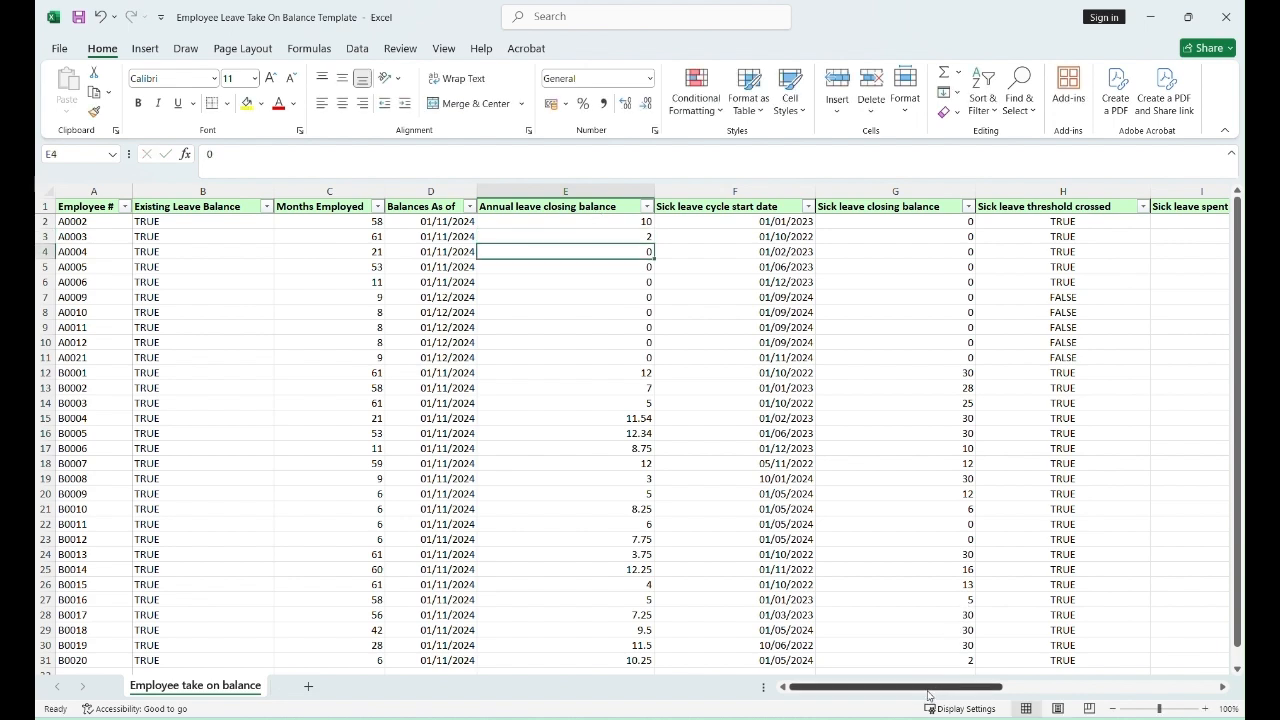
Step: Set the sick leave closing balance to 28 in cell G2 and 21 in cell G3
drag(928, 693, 1063, 690)
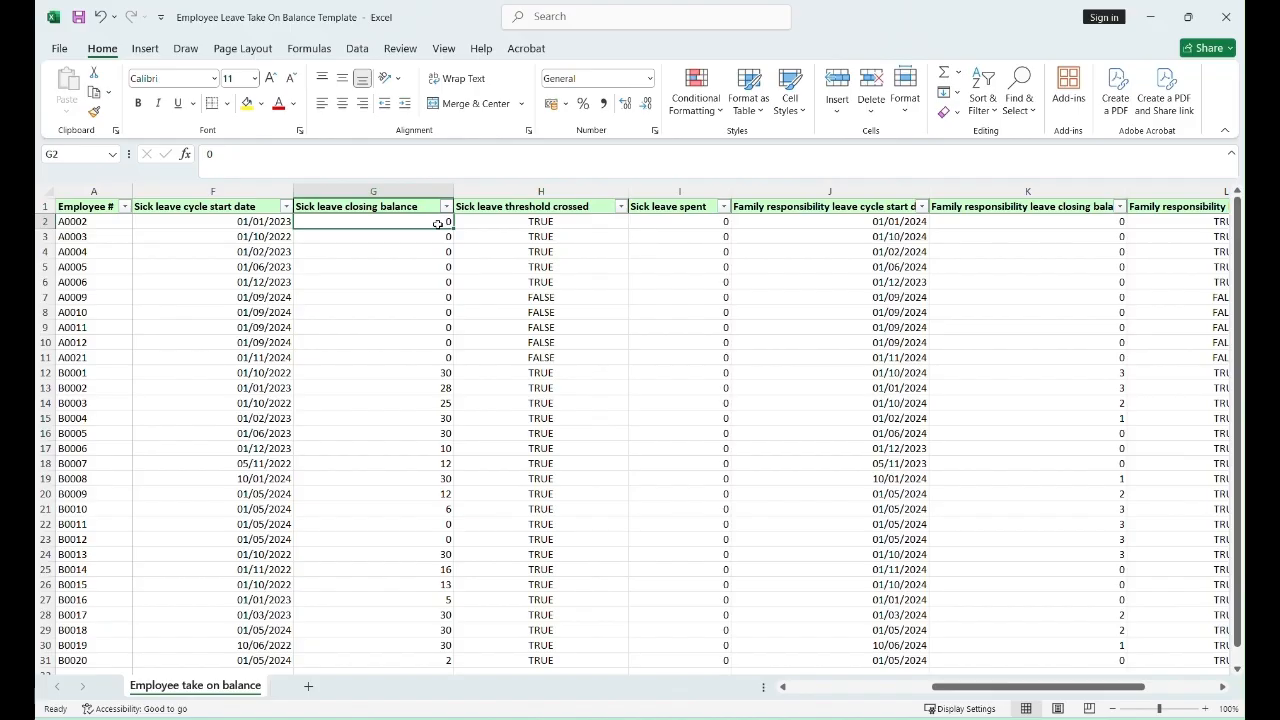
text(28)
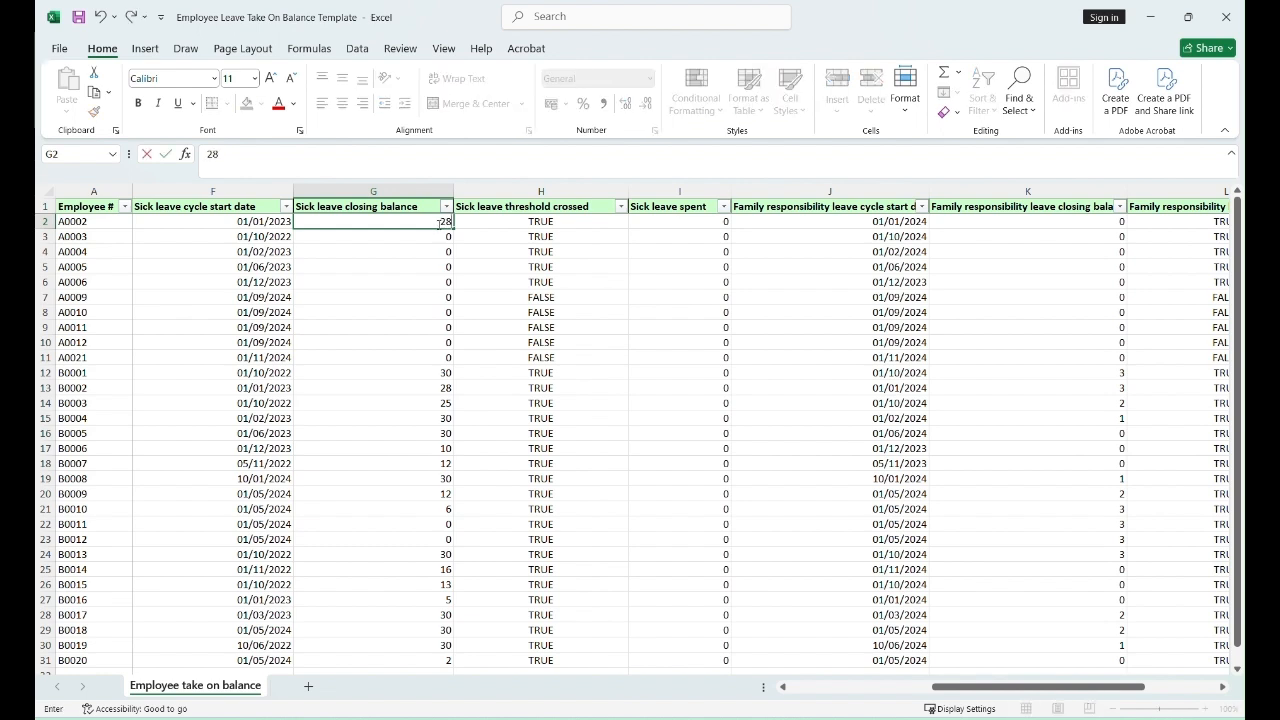
key(Return)
text(21)
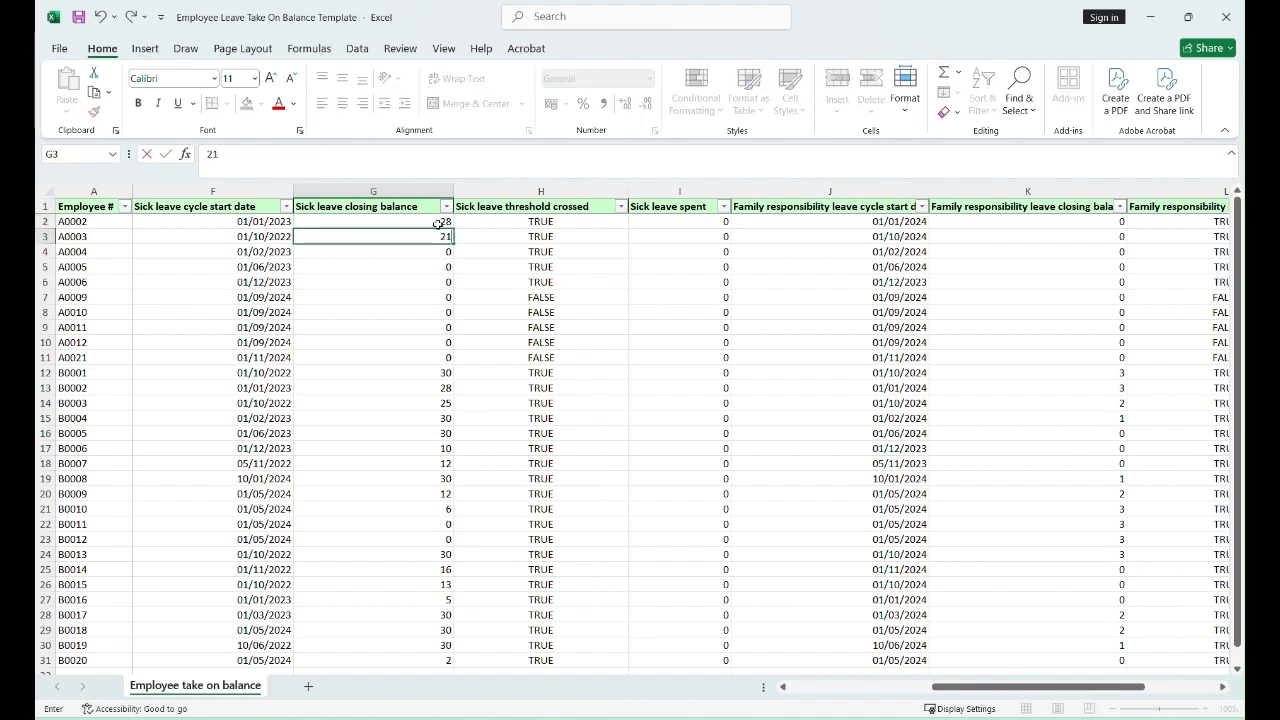
key(Return)
key(Return)
key(Return)
key(Return)
key(Return)
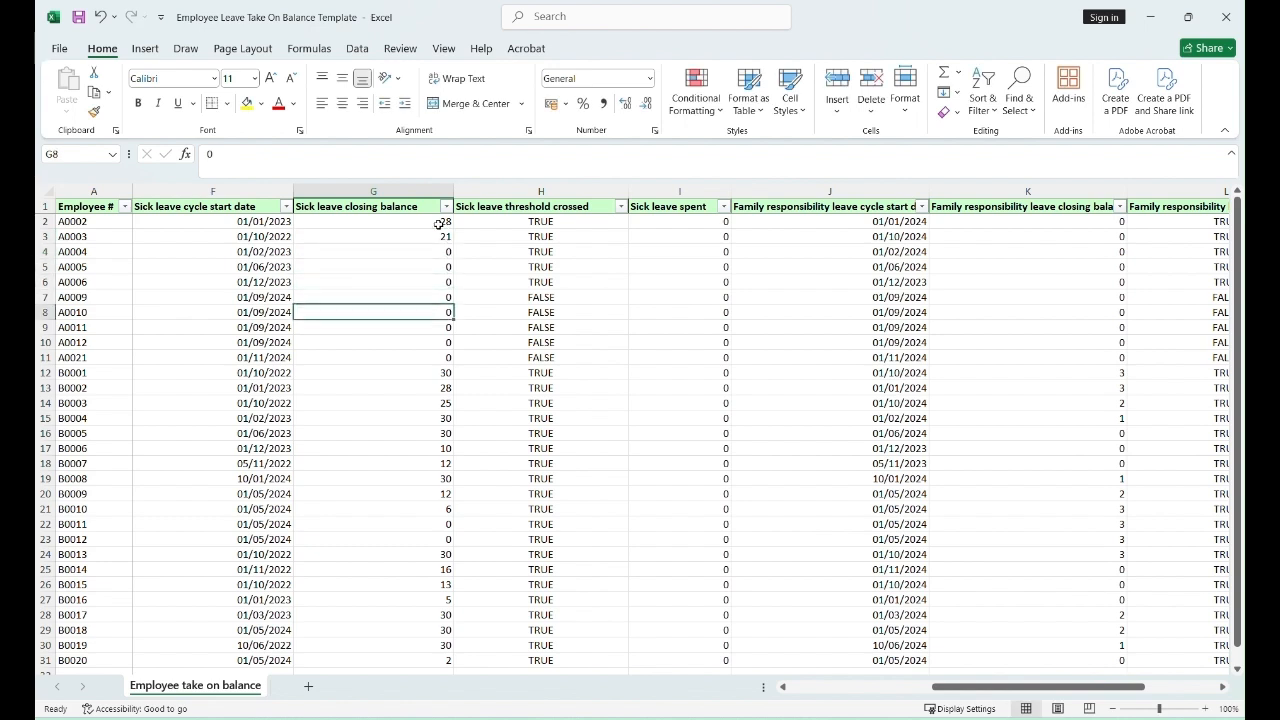
Step: Set the sick leave closing balance in G7 to 2.49, for the first employee whose sick leave threshold is FALSE
click(549, 299)
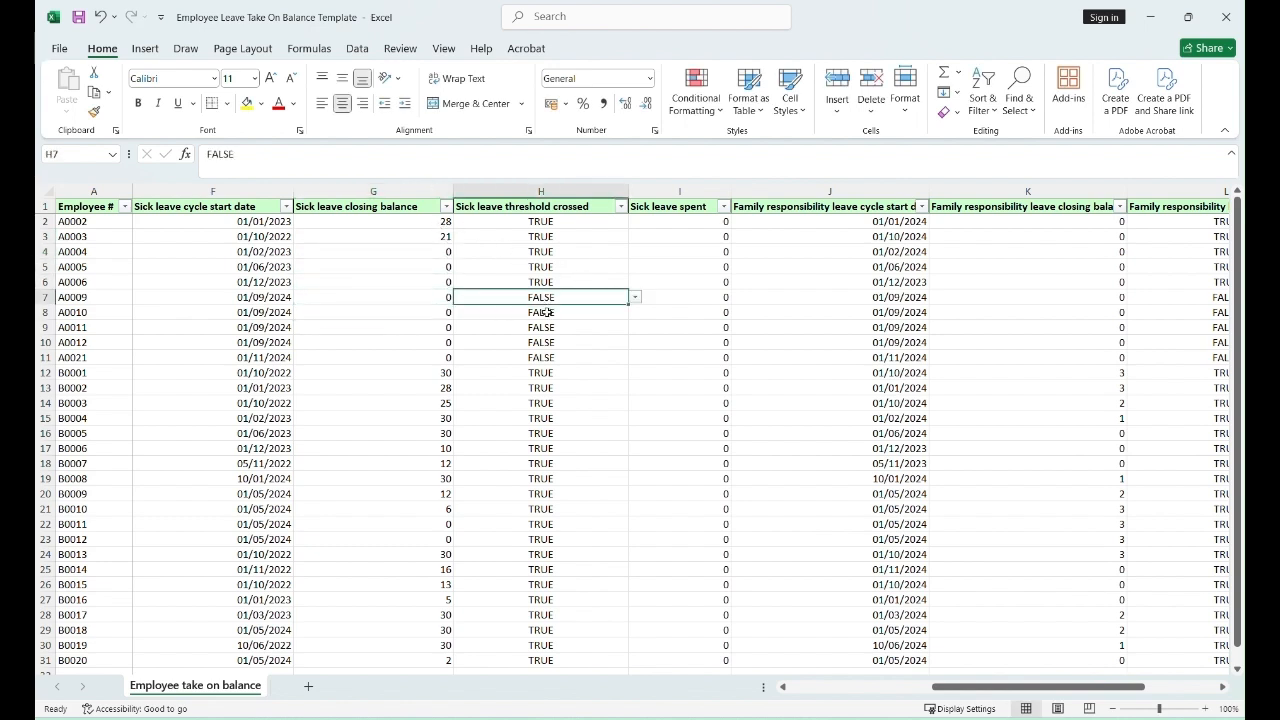
click(420, 298)
text(2)
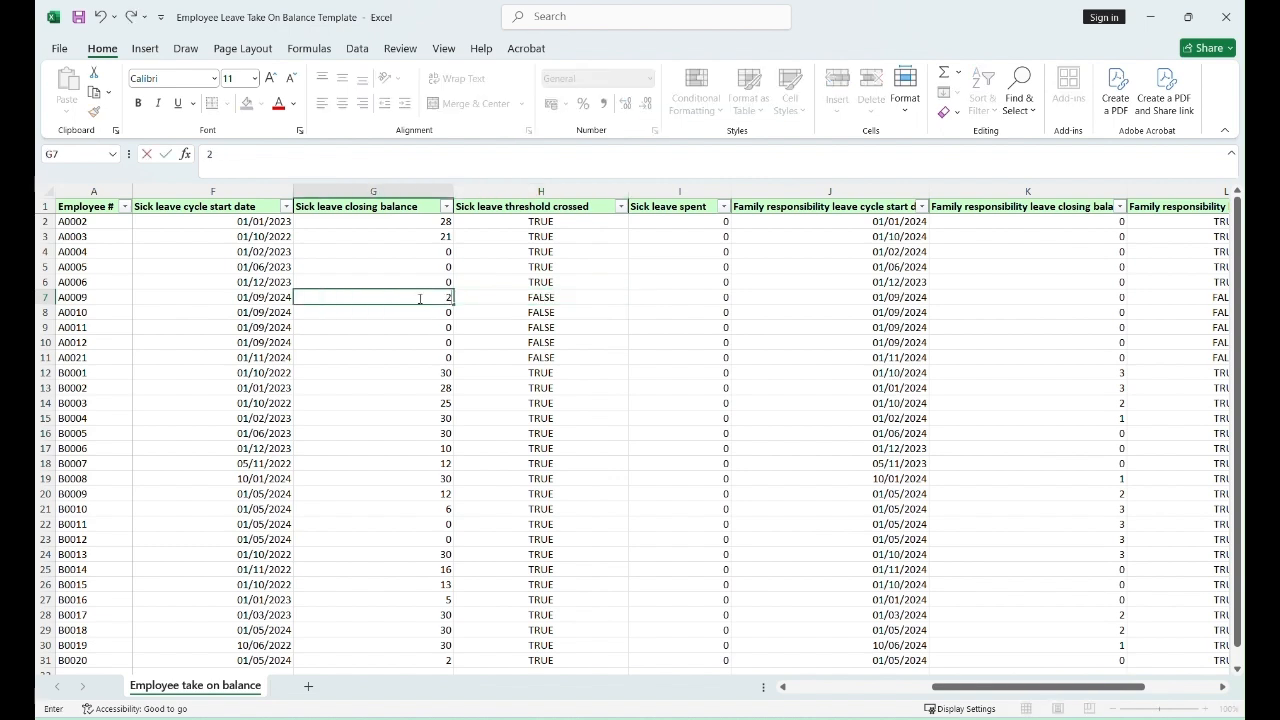
text(.49)
Step: Enter 2 in the Sick leave spent column and save the workbook
click(700, 297)
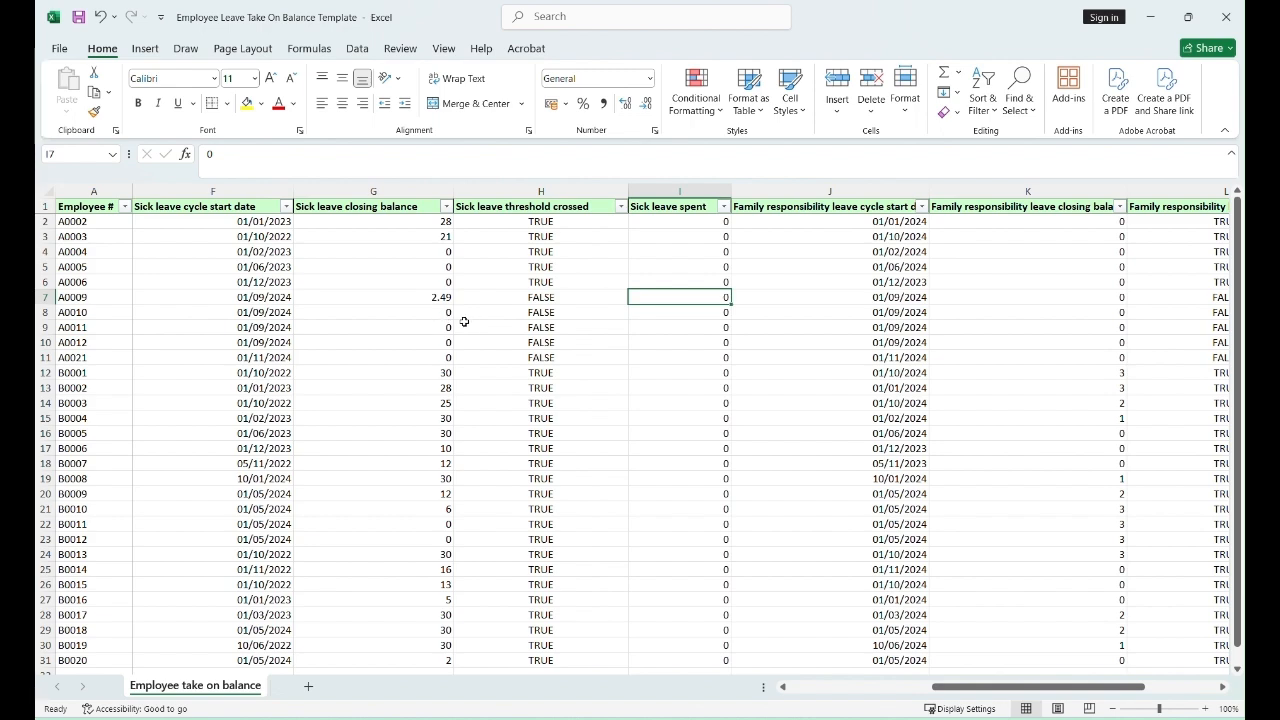
text(2)
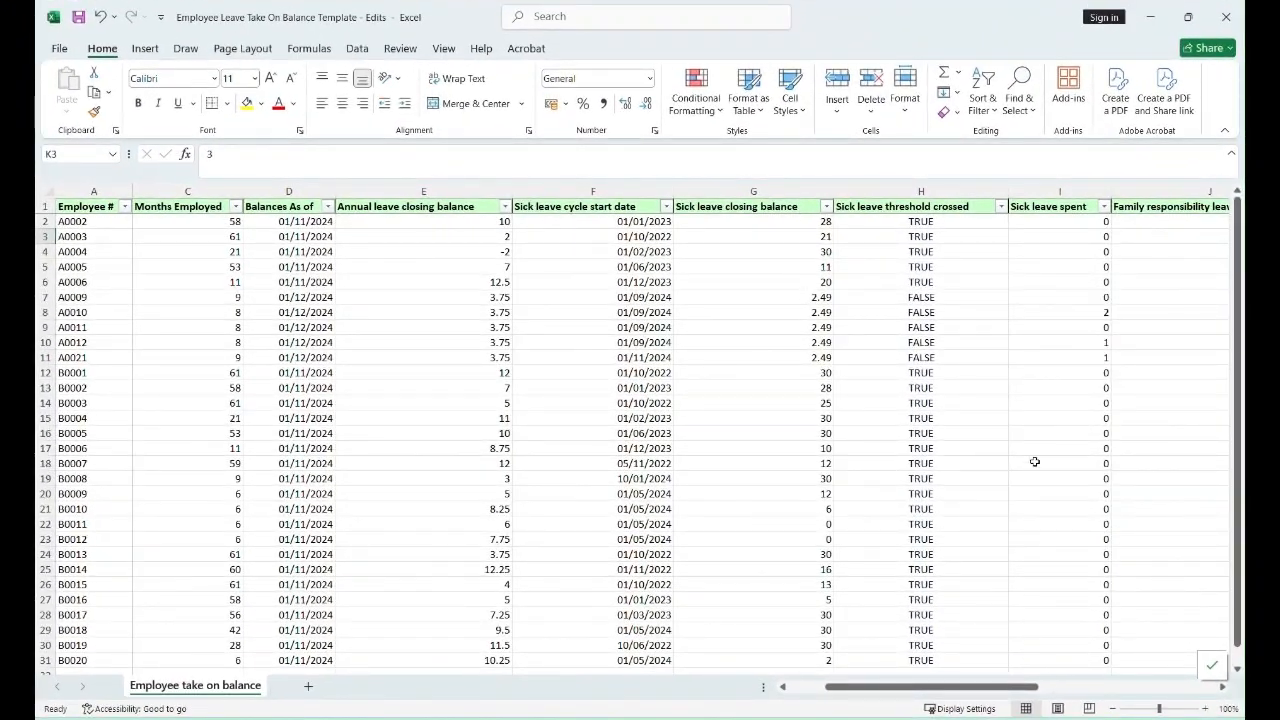
click(80, 20)
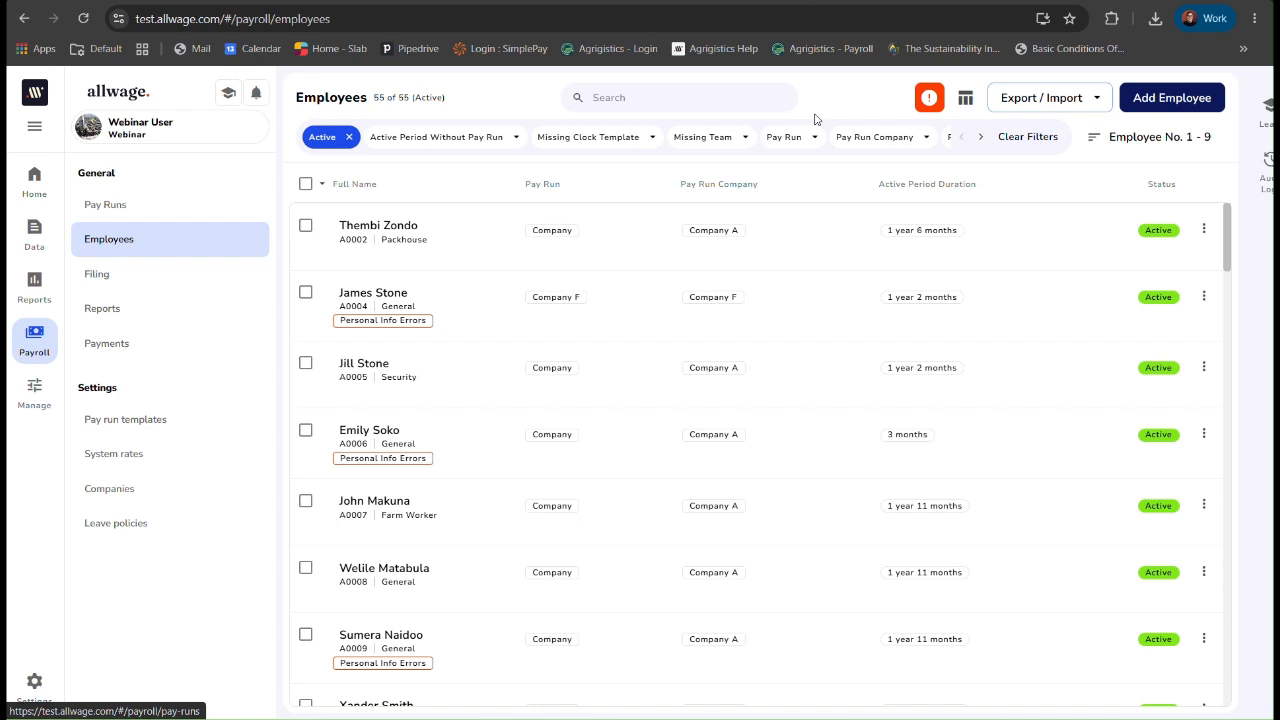
Step: Switch to allwage's Employees page and start a leave balances import with the file "Employee Leave Take On Balance Template (24)"
click(1043, 98)
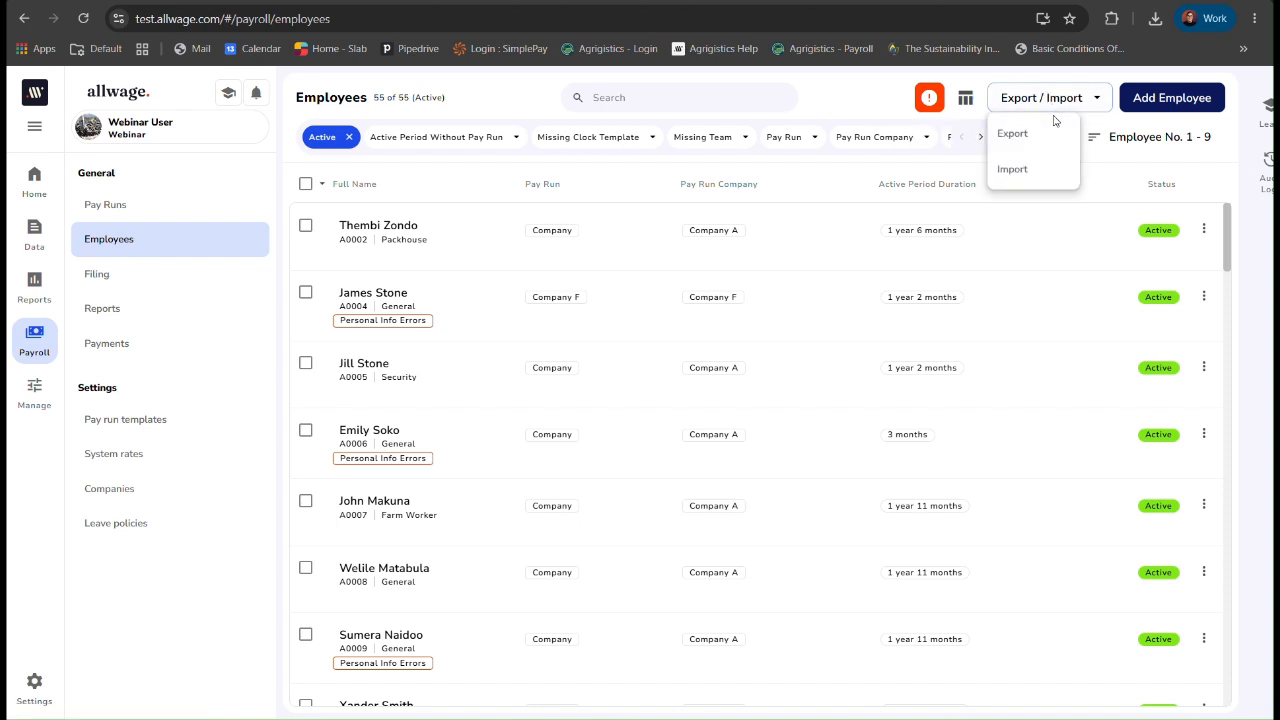
click(1046, 168)
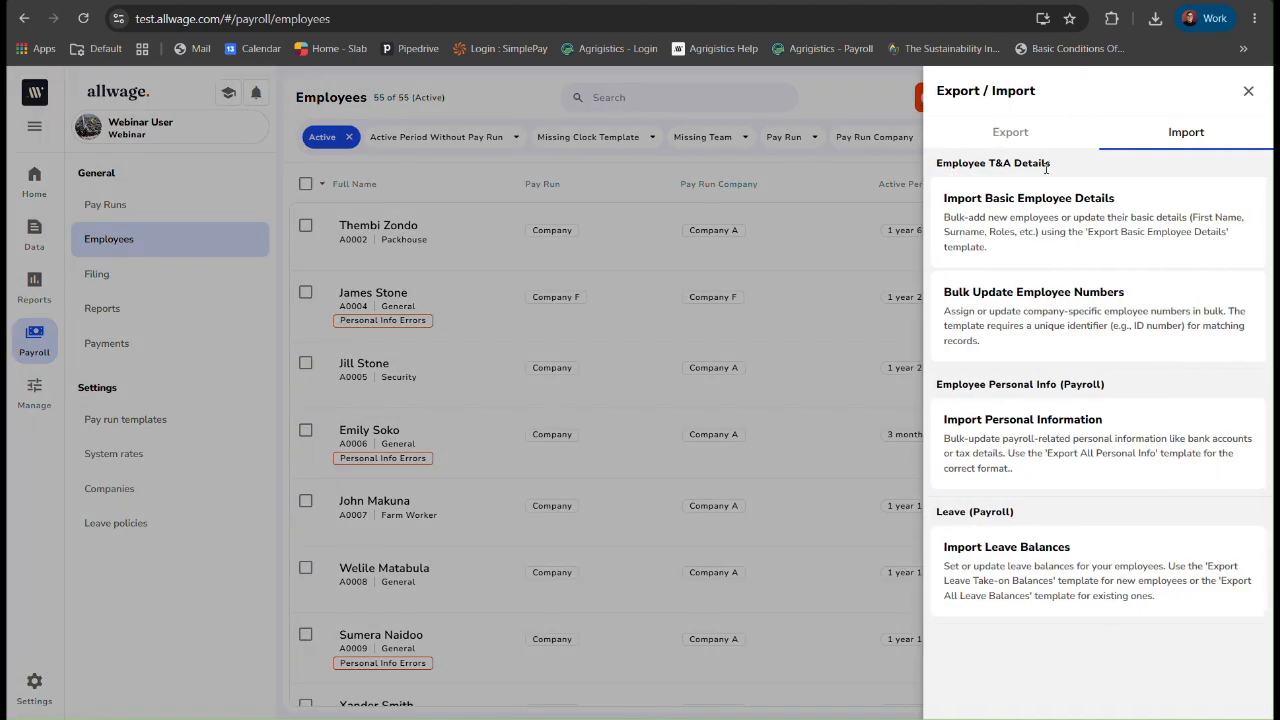
click(1030, 562)
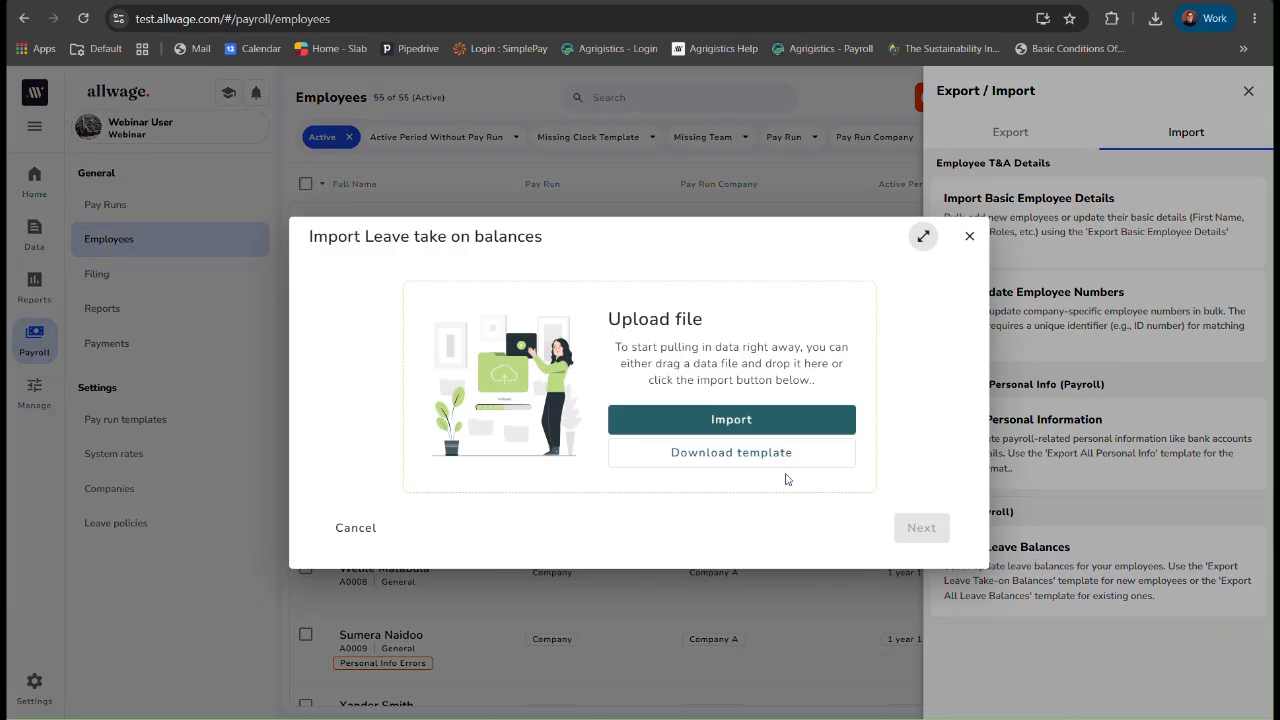
click(733, 425)
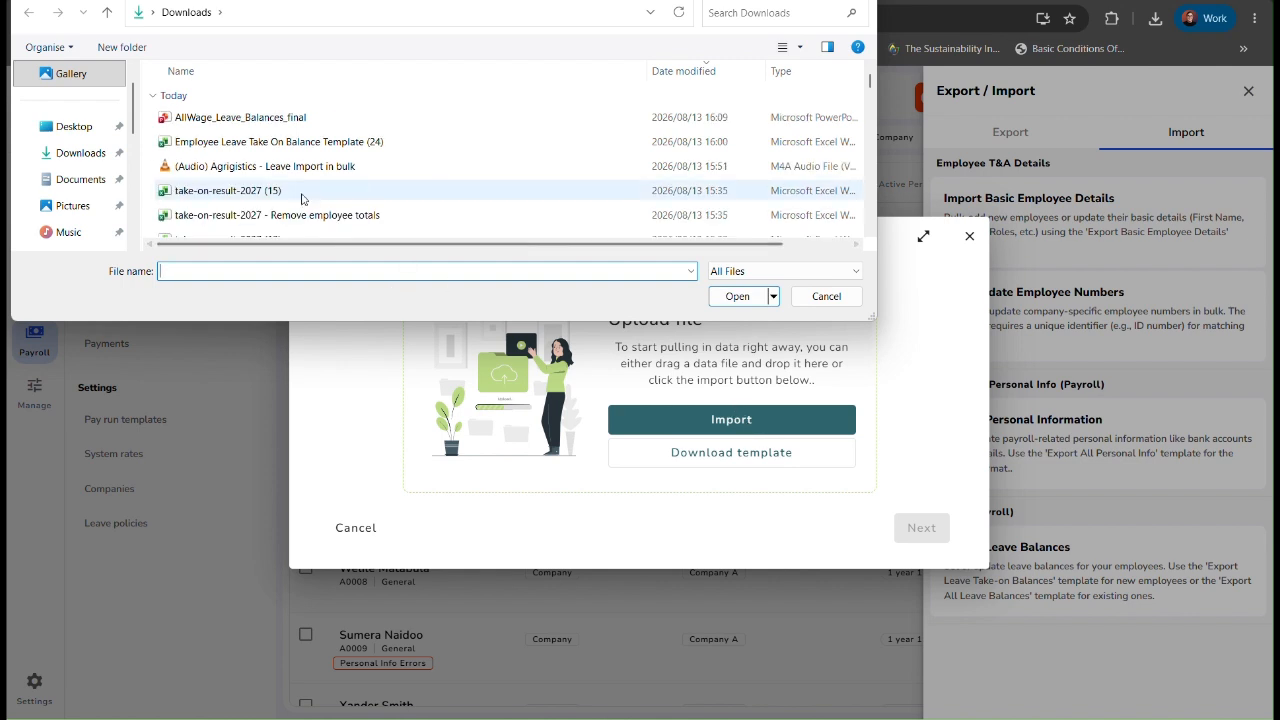
click(306, 147)
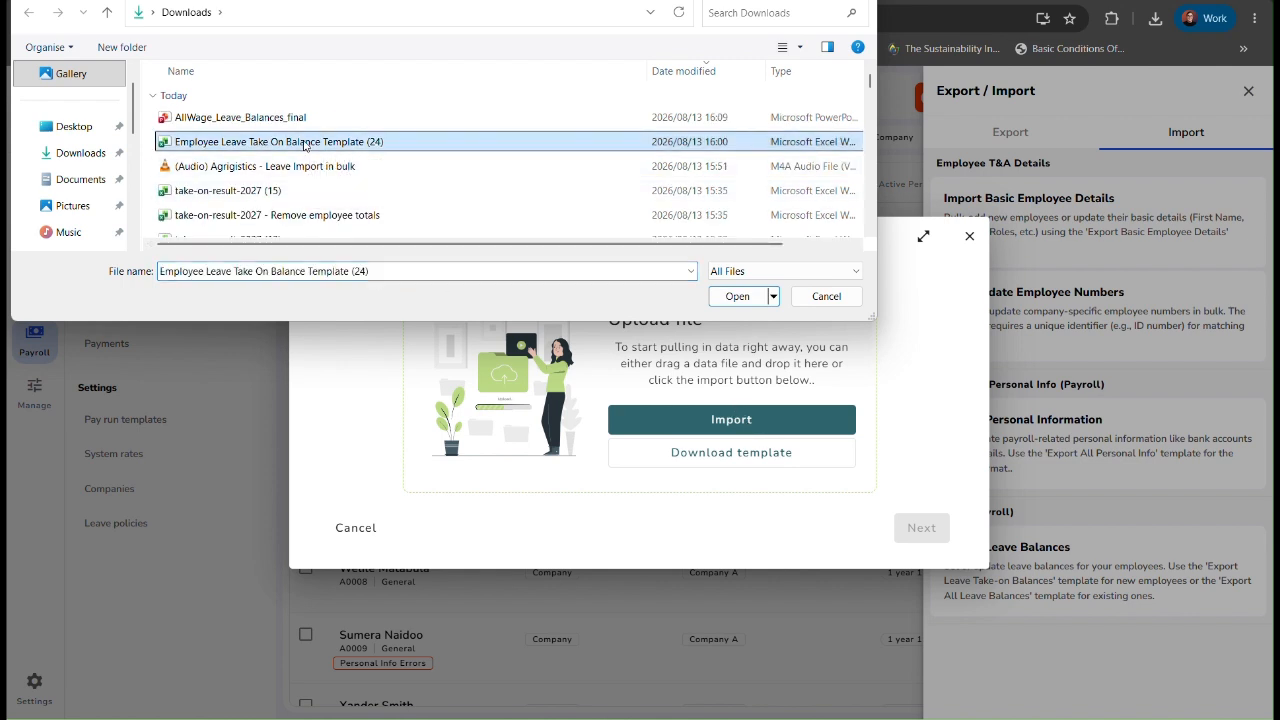
click(746, 302)
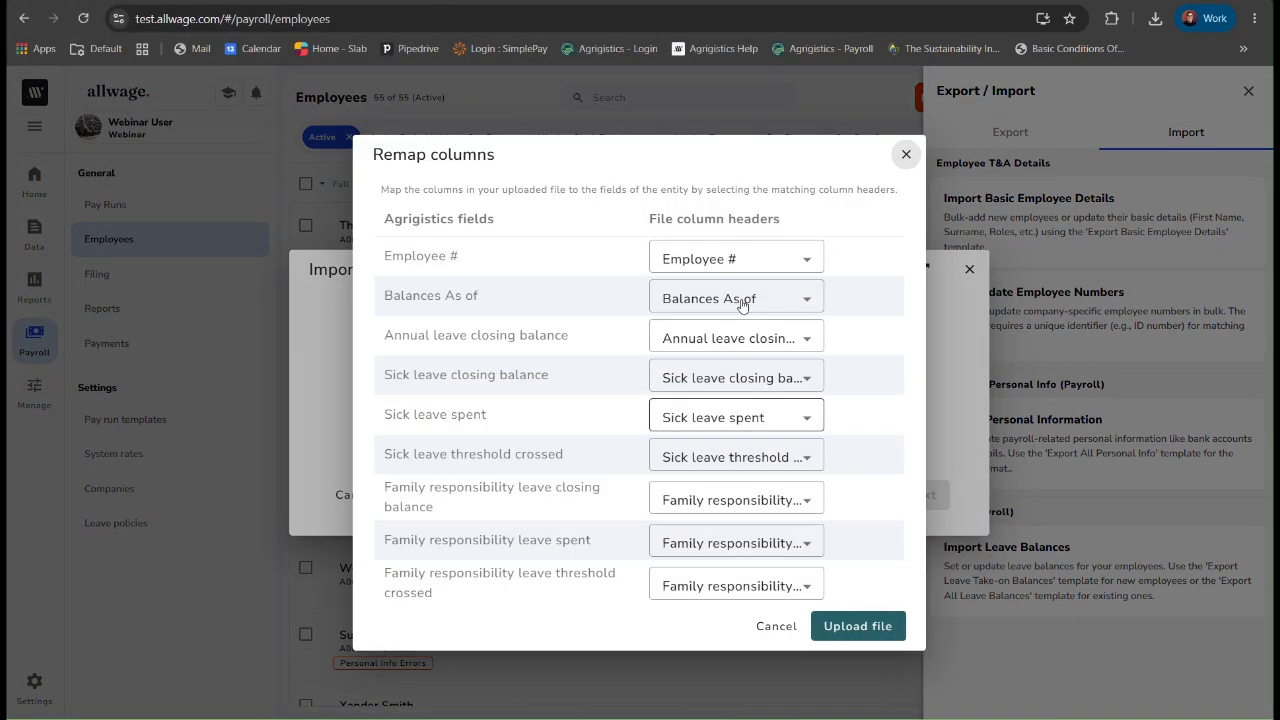
Step: Upload the file with the proposed column mapping, go through the imported rows and validate them
click(861, 636)
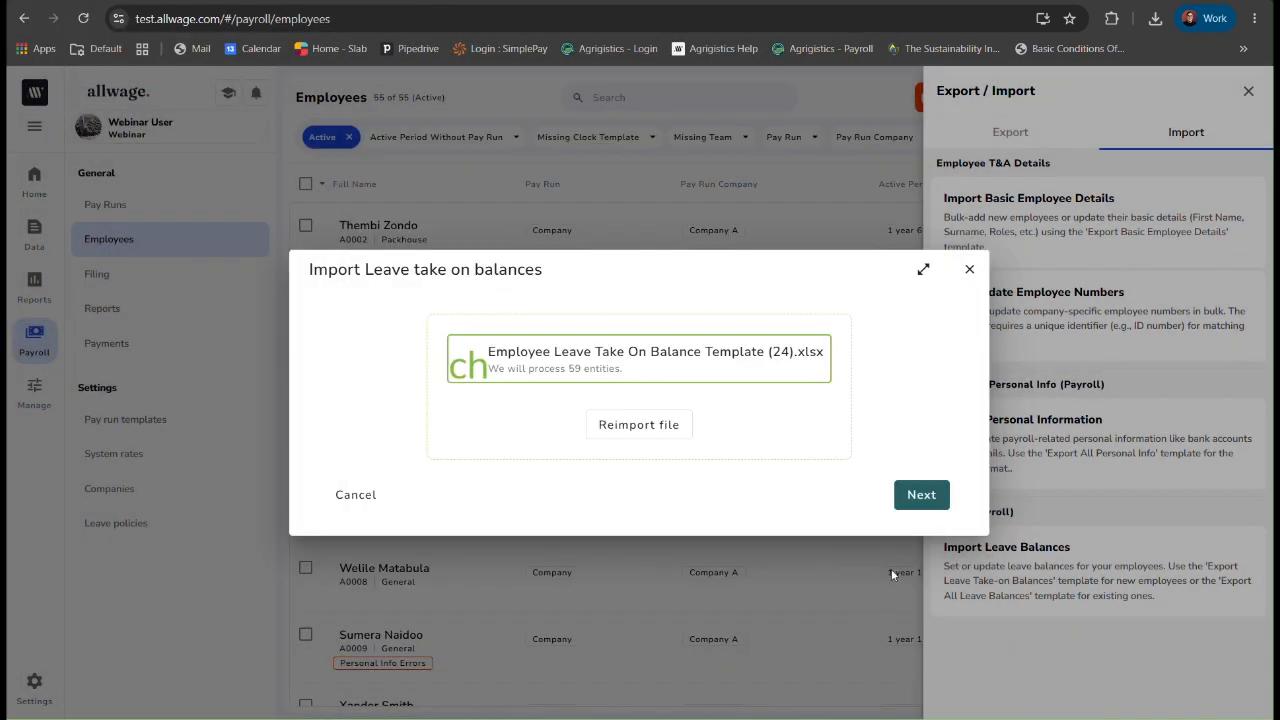
click(921, 495)
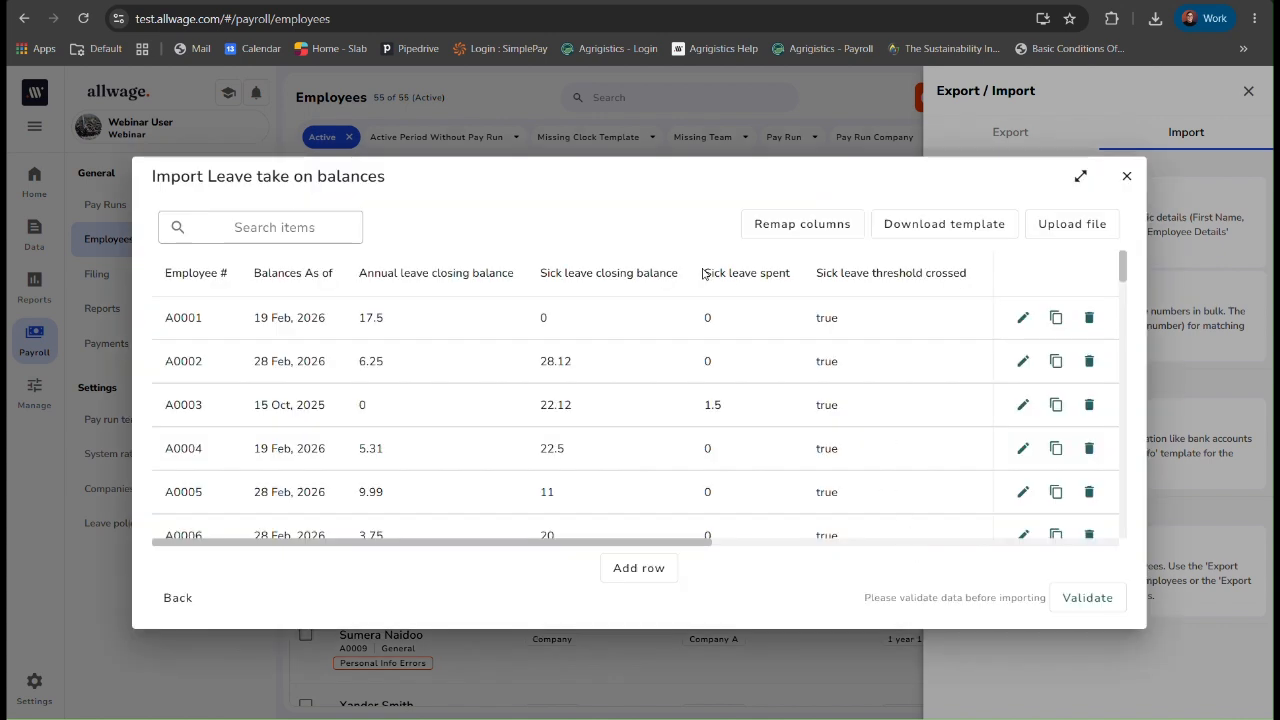
scroll(731, 391, down, 3)
scroll(734, 400, down, 10)
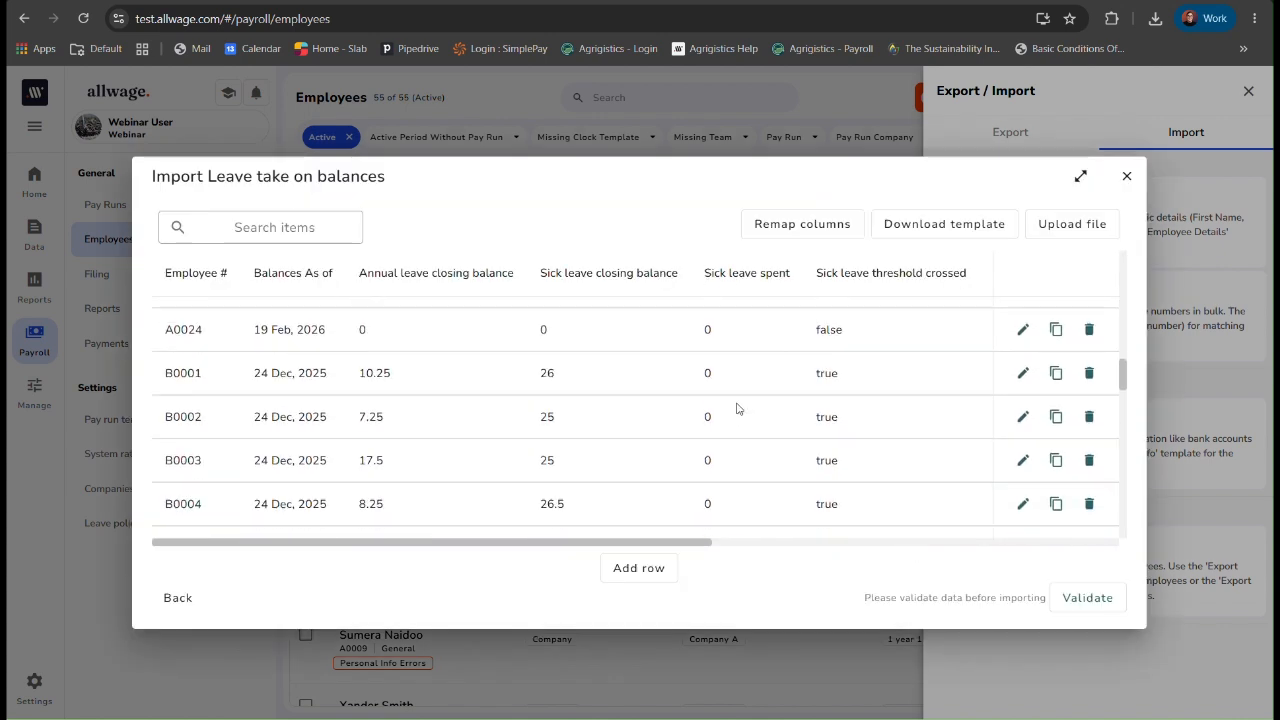
click(1087, 598)
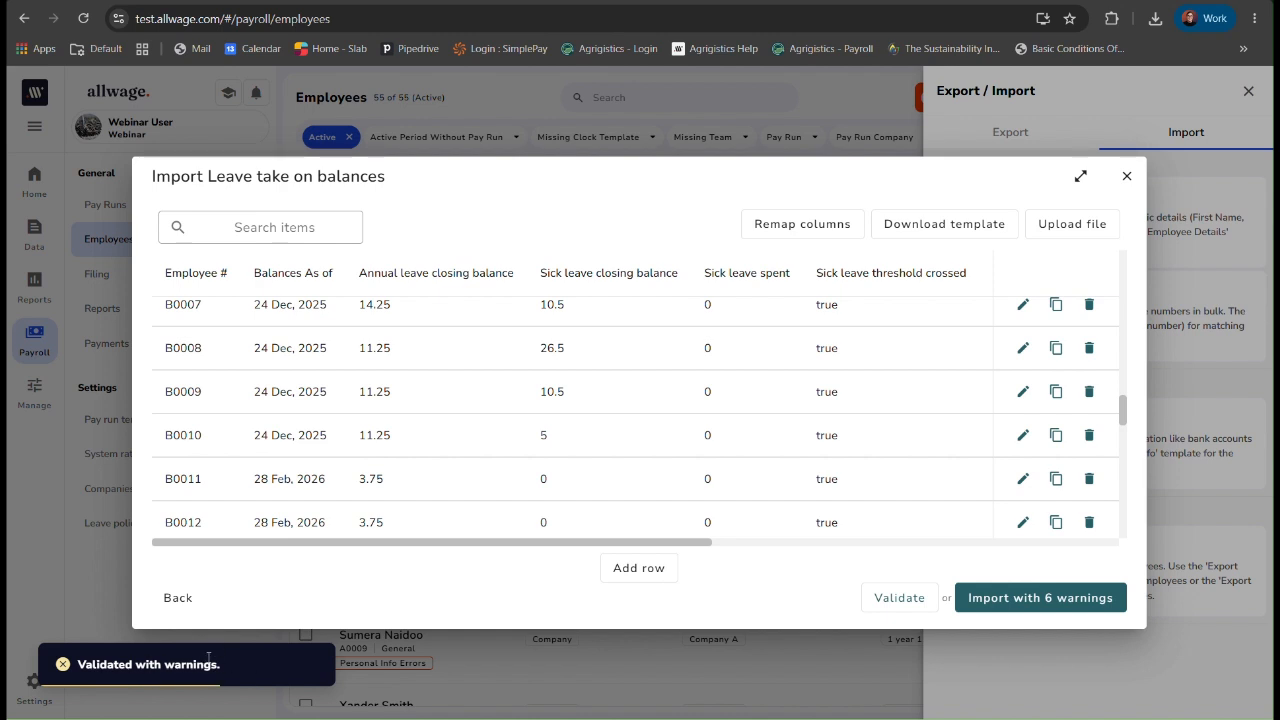
Step: Examine the validation warnings and view the flagged "5.0 months employed" row in edit mode, discarding the edit
scroll(951, 471, down, 10)
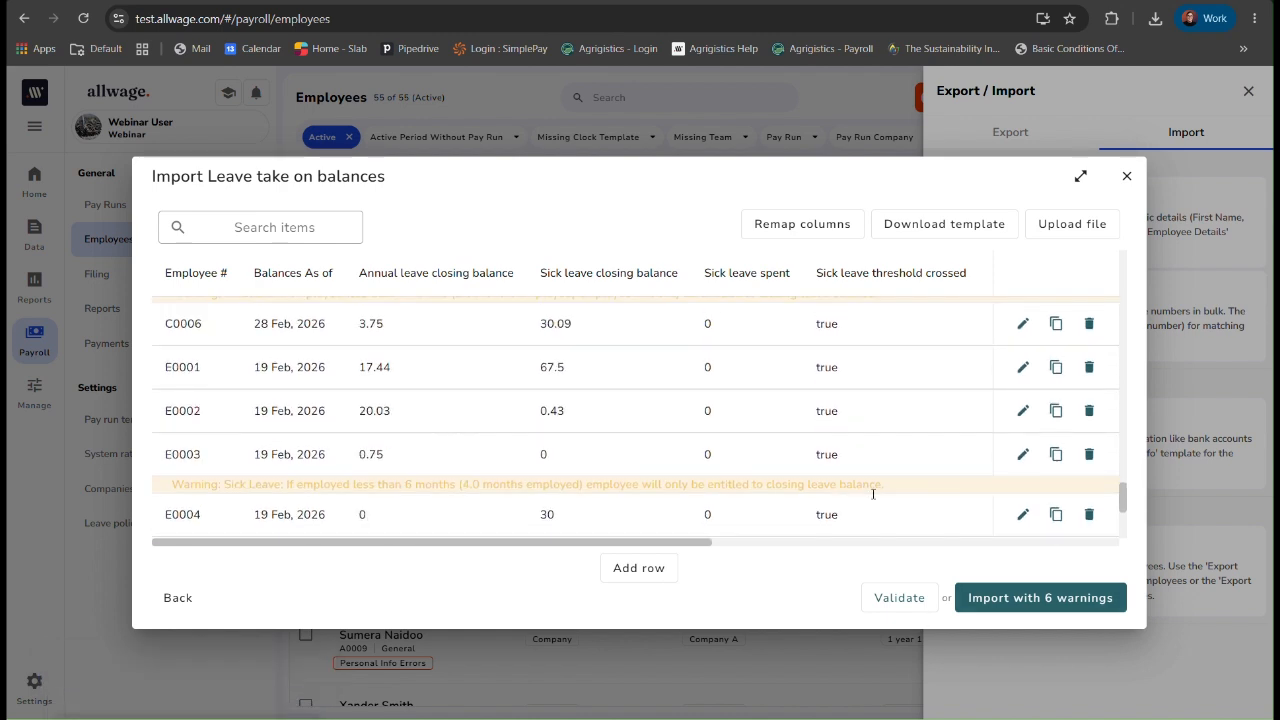
scroll(413, 477, up, 3)
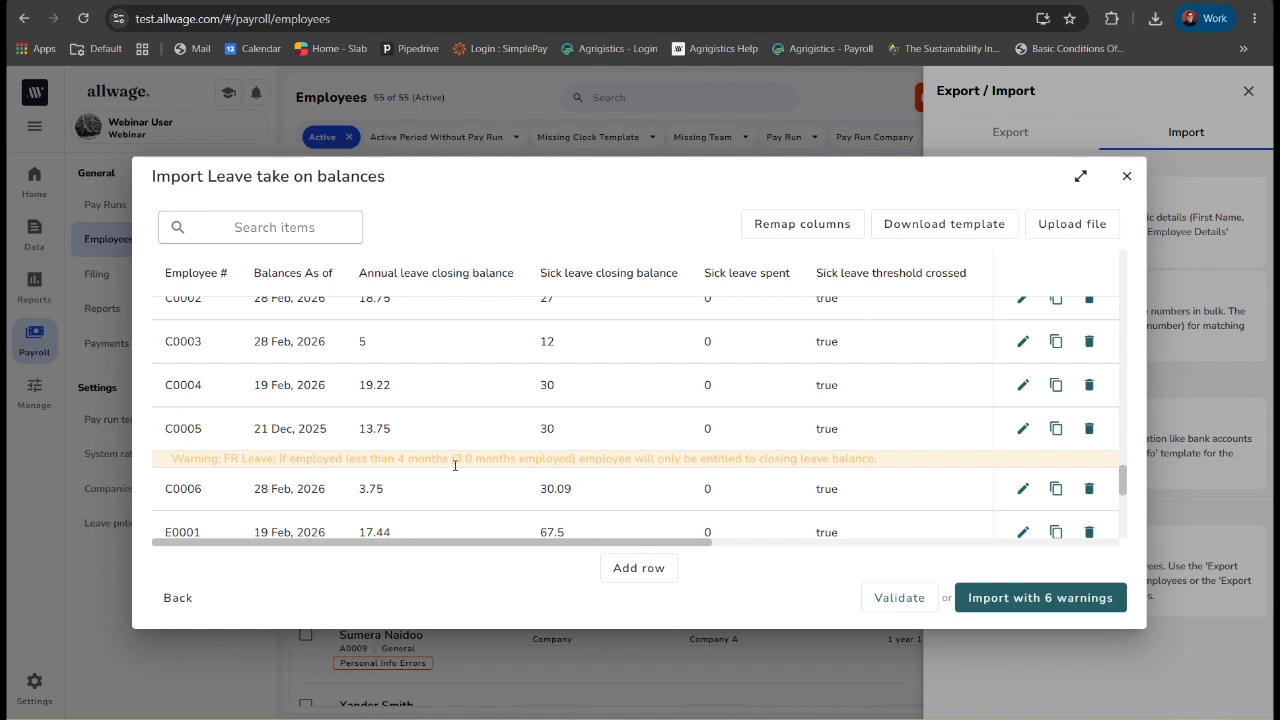
scroll(700, 460, down, 5)
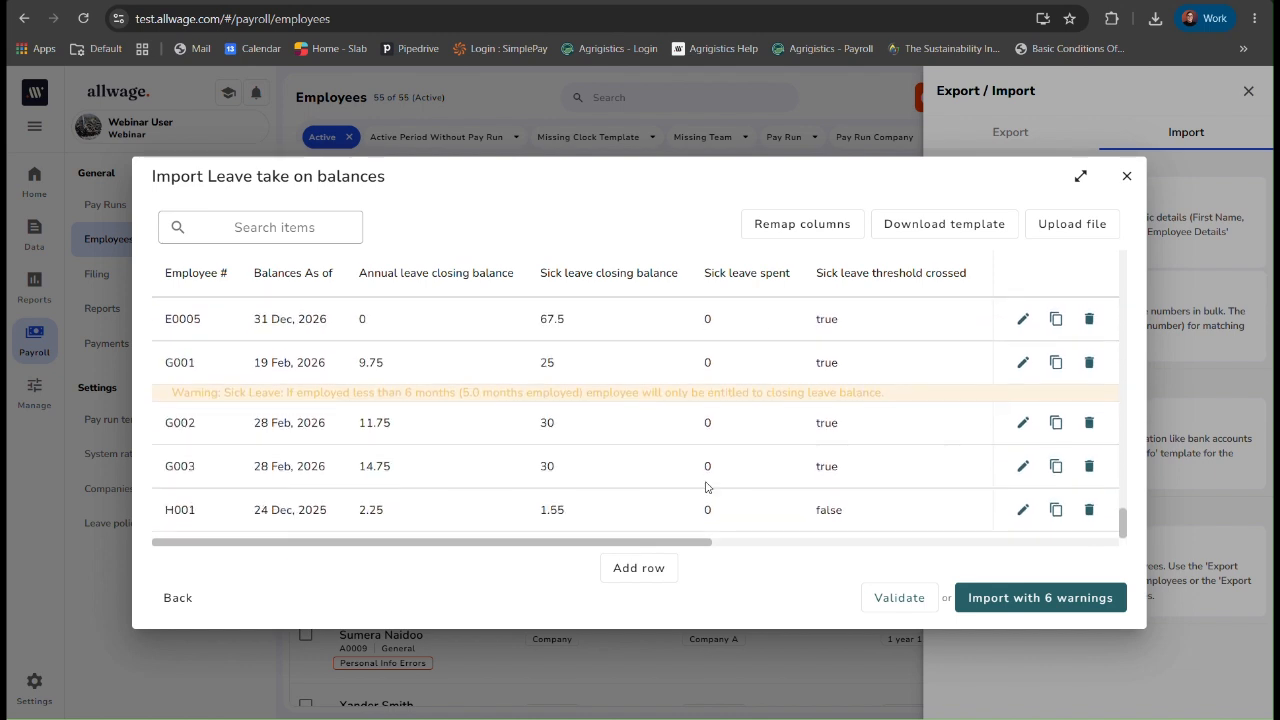
click(1023, 369)
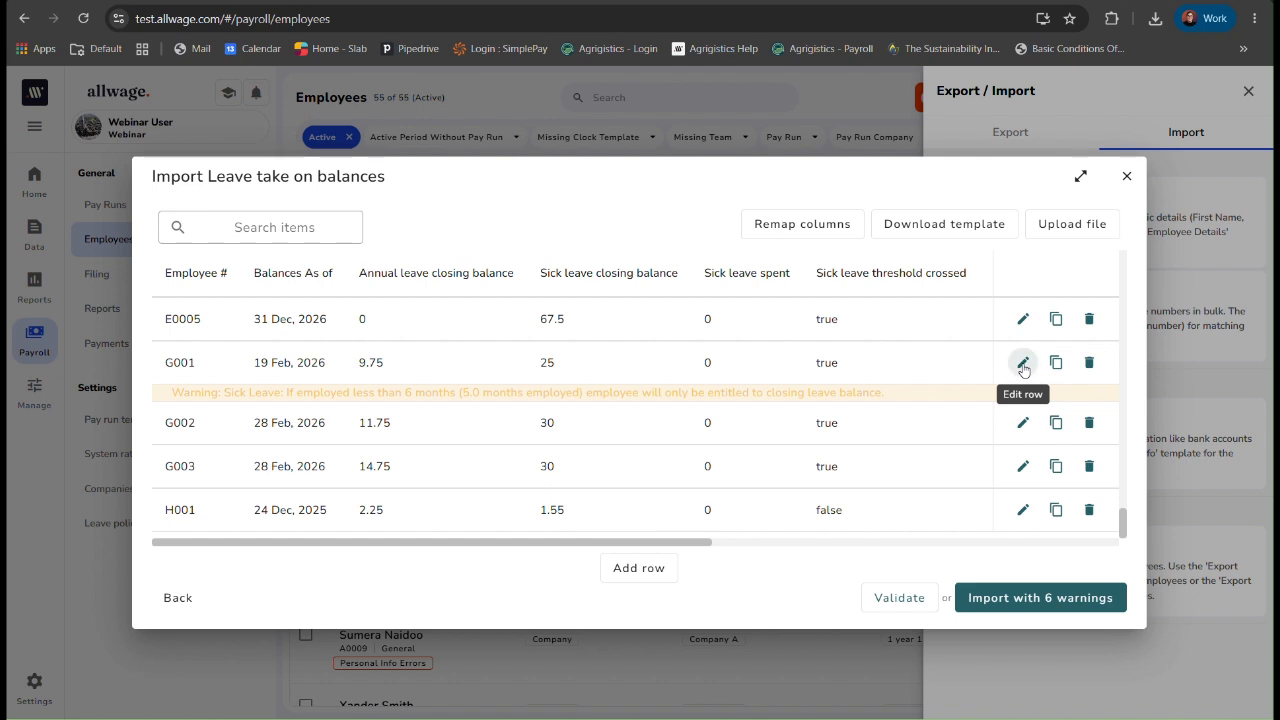
click(1023, 369)
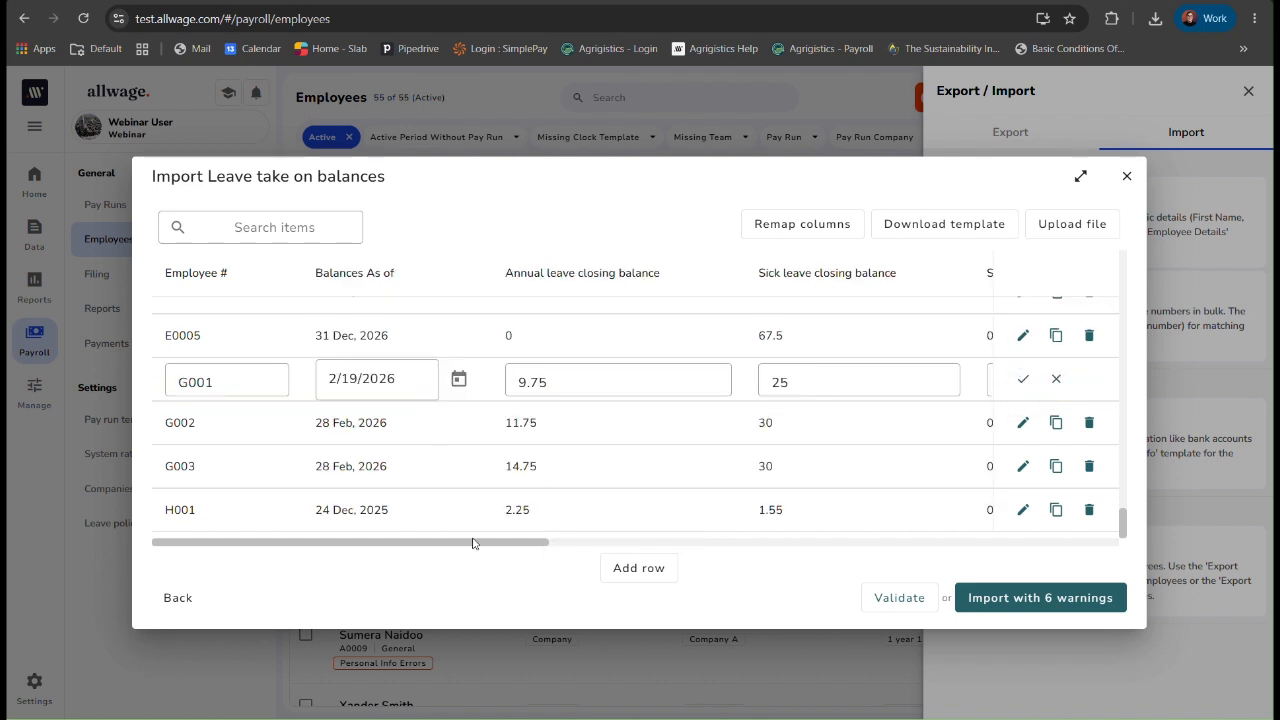
drag(473, 542, 1080, 535)
click(1056, 379)
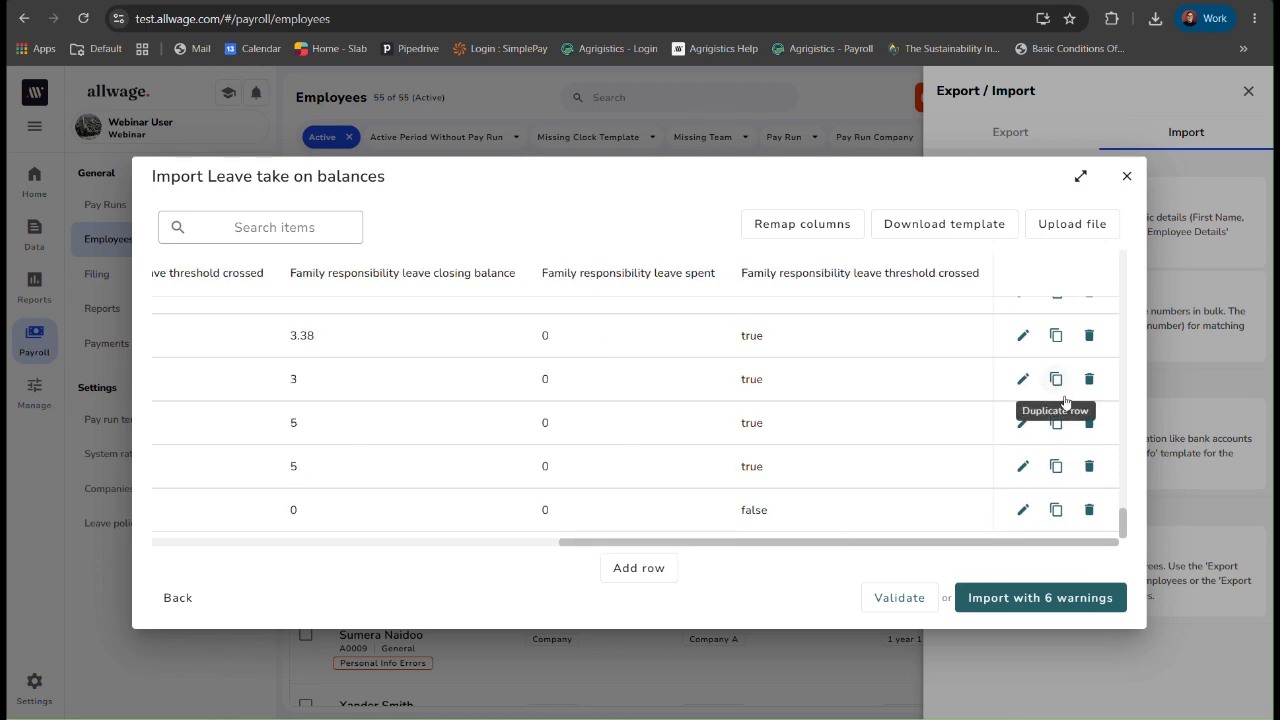
Step: Import the leave take-on balances despite the validation warnings, and close the import result and the Export / Import view
scroll(880, 541, up, 1)
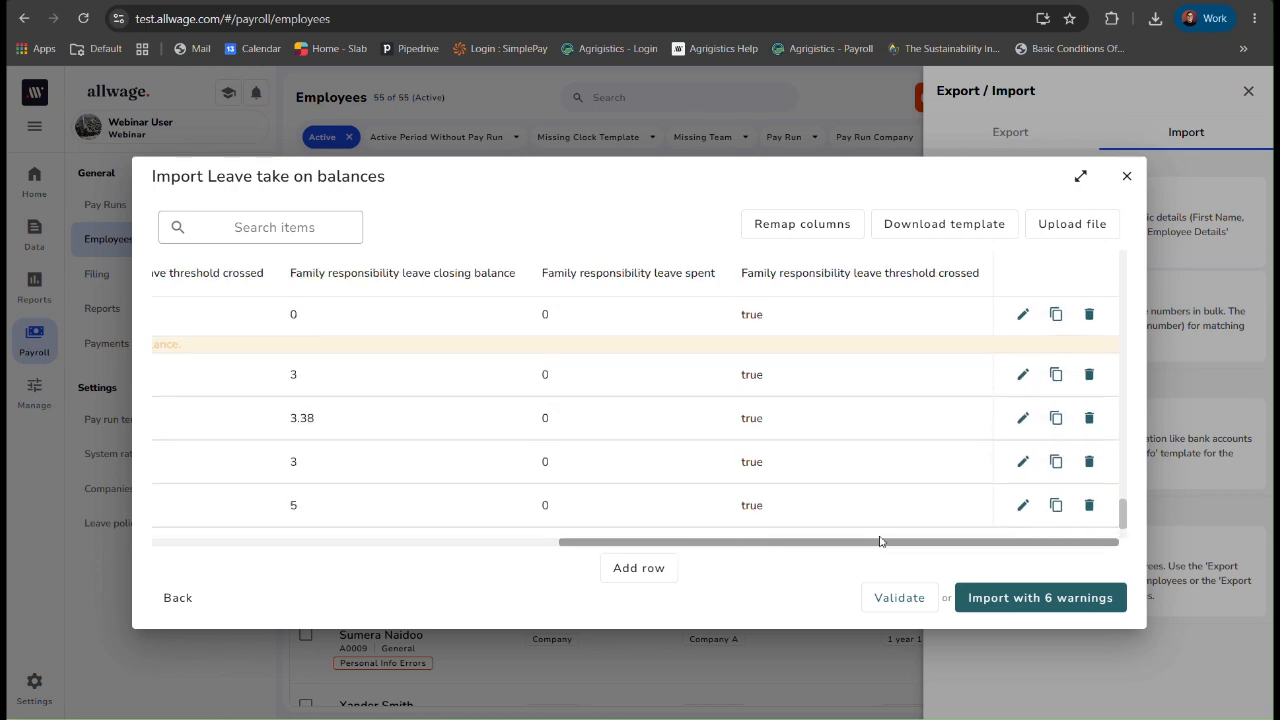
click(1020, 604)
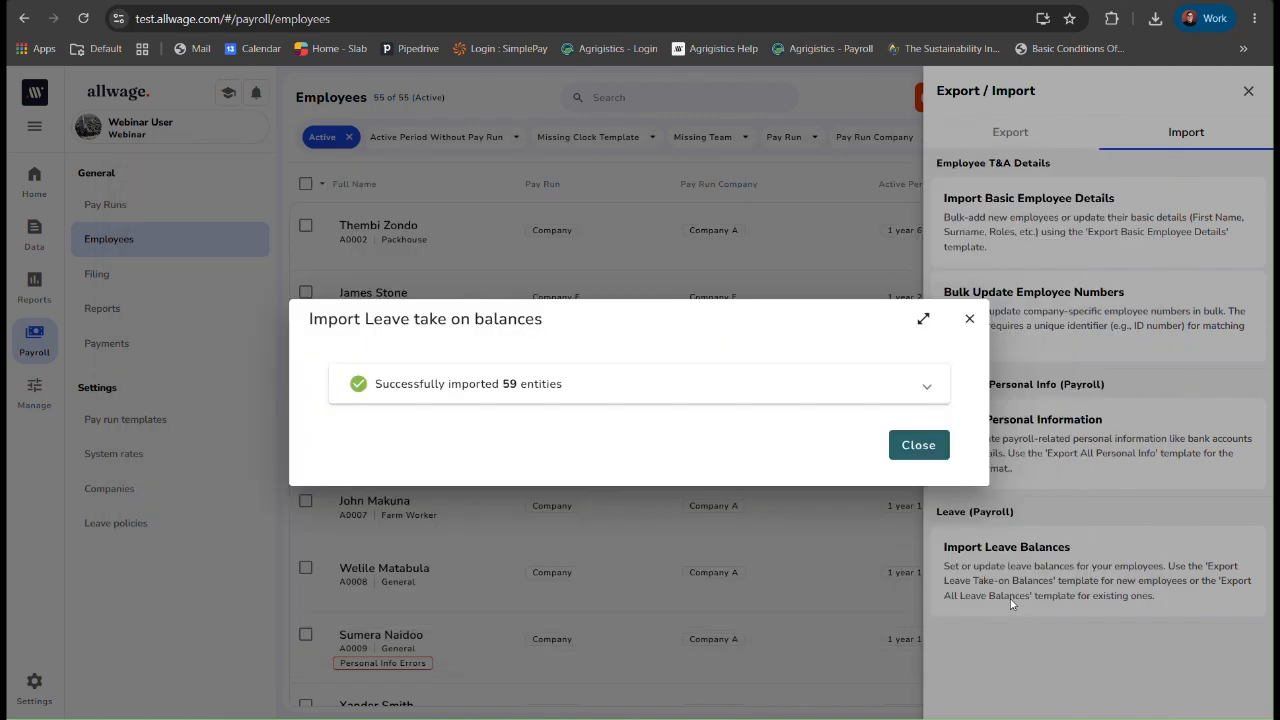
click(918, 446)
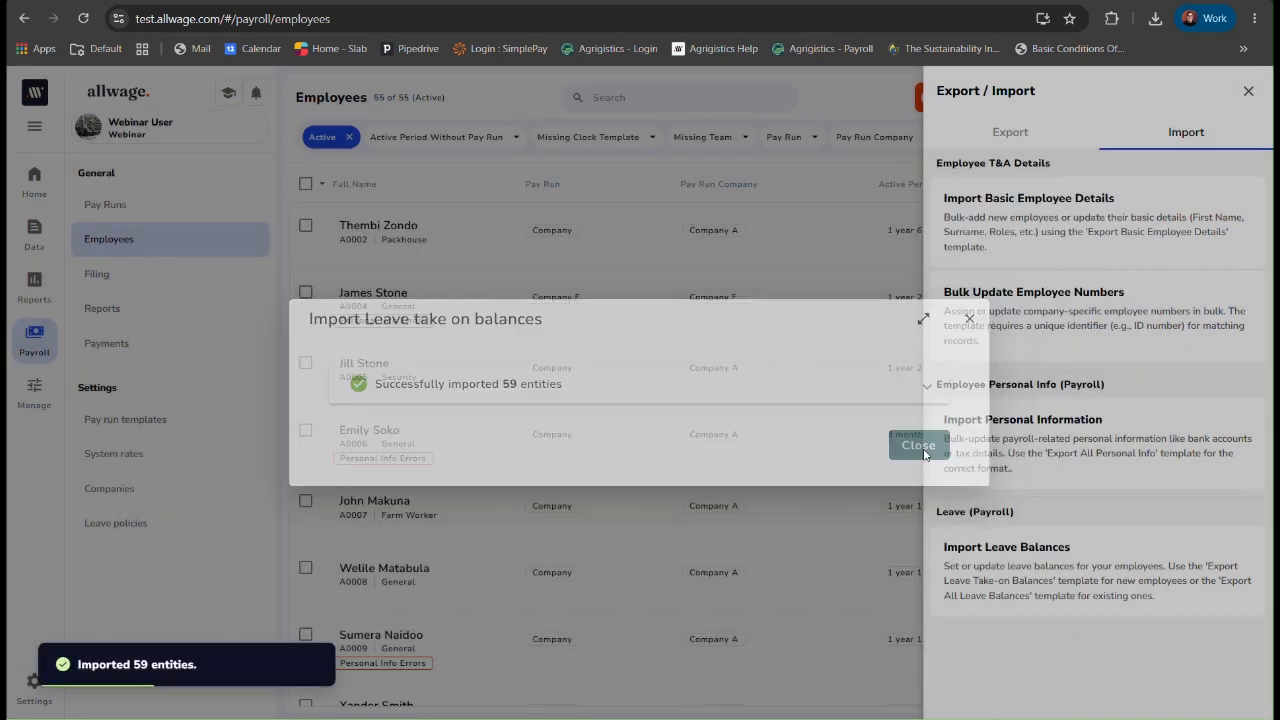
click(1247, 92)
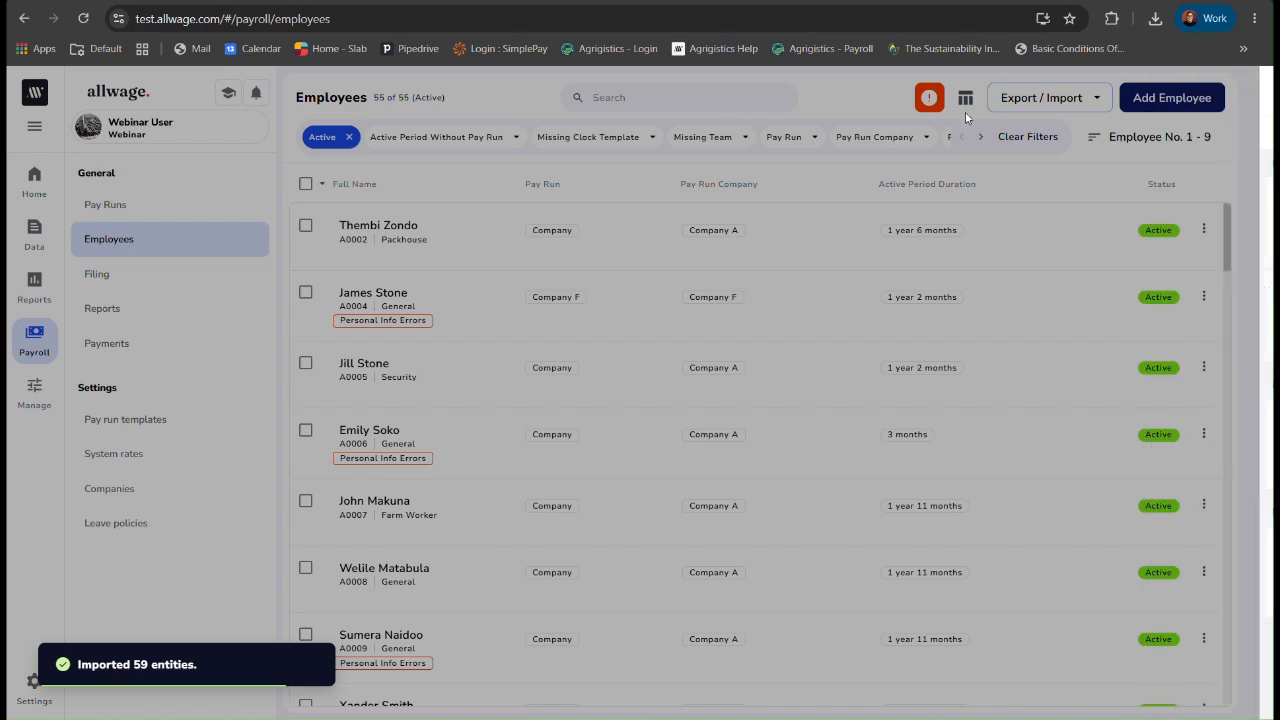
Step: Reload the Employees page and open the Leave information of the second listed employee, who belongs to Company F
click(87, 20)
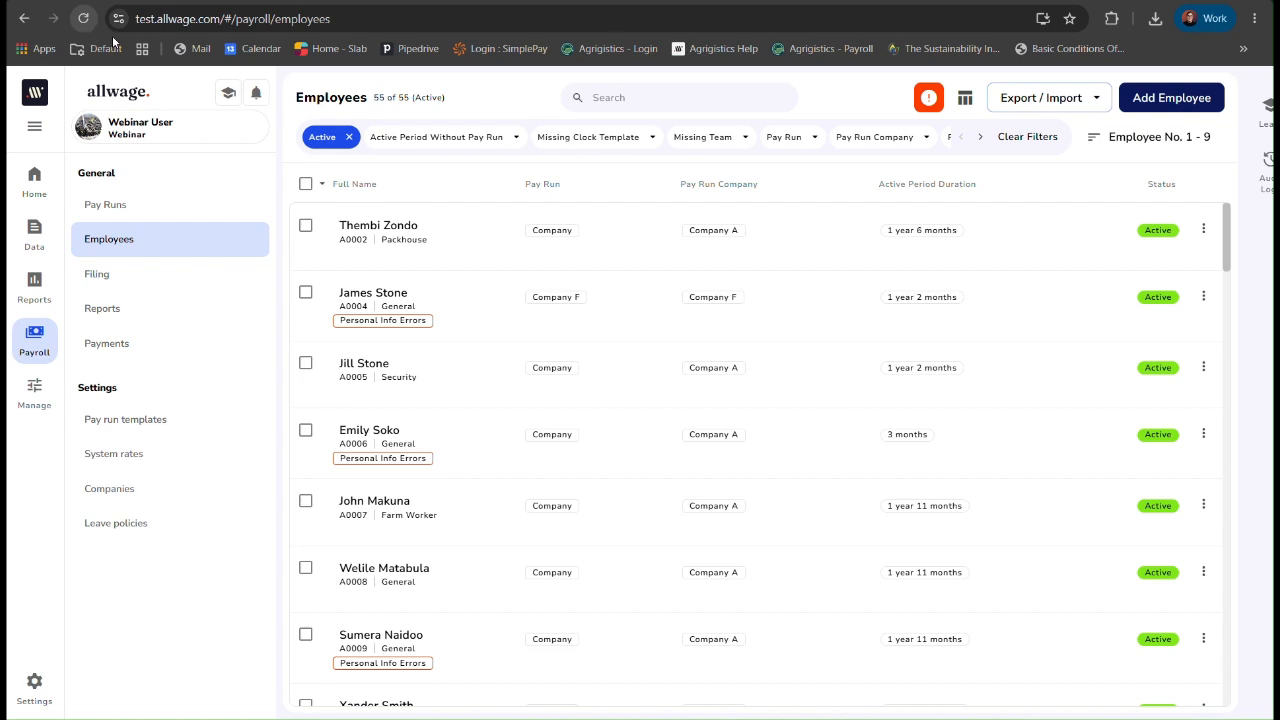
click(387, 303)
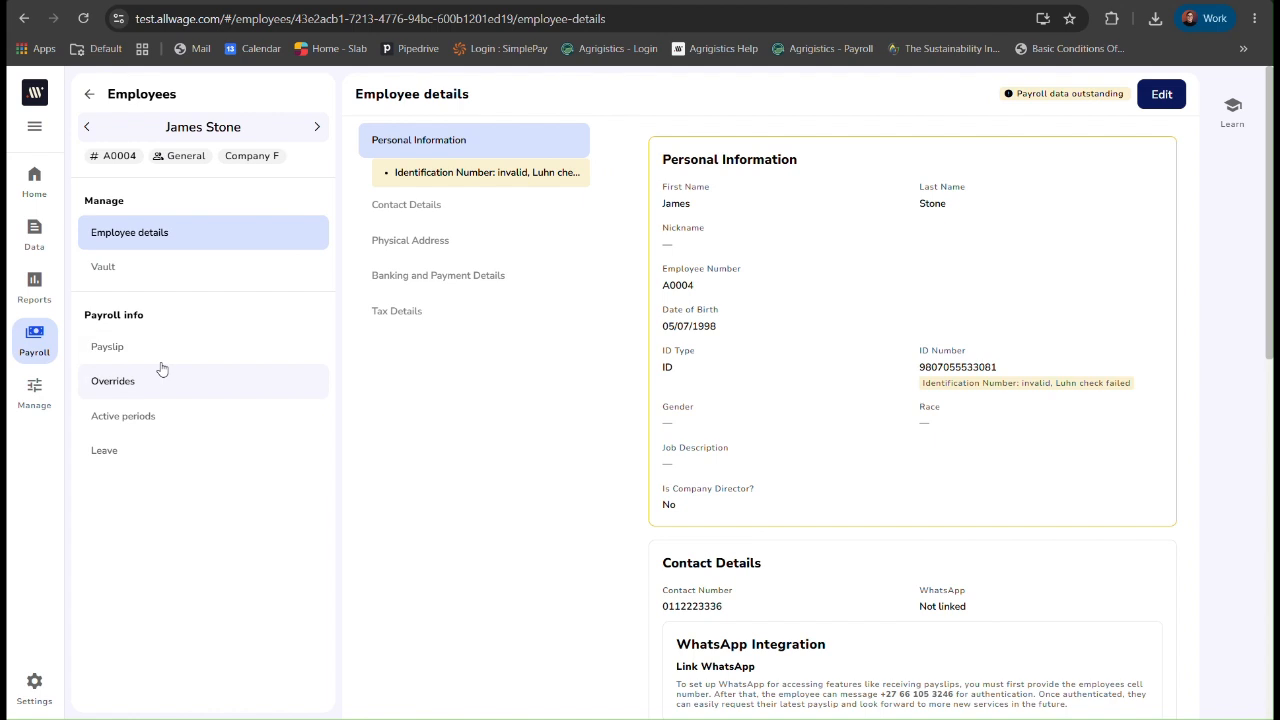
click(128, 459)
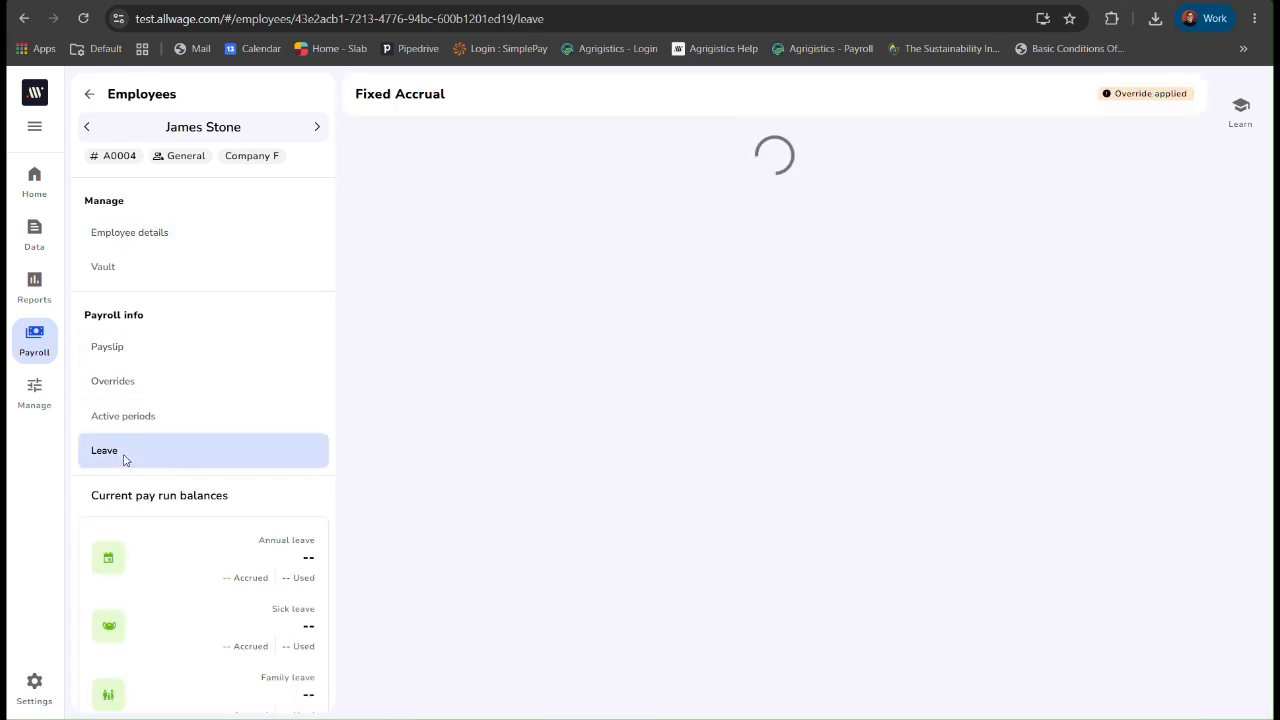